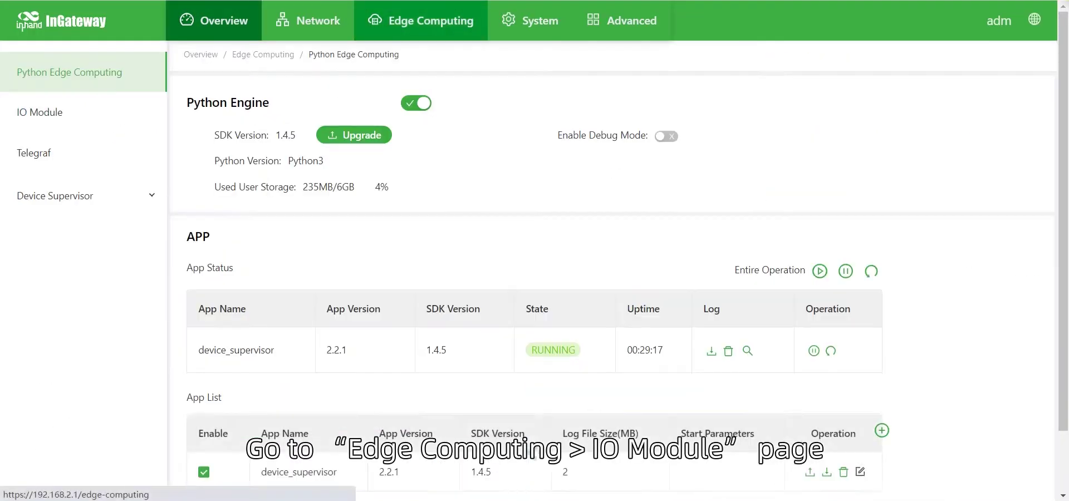
On the IO Module page, set DI0 to Counter mode with the default starting value 0 and Retentive on, and reset its counter.
{"action": "left_click", "coordinate": [39, 112]}
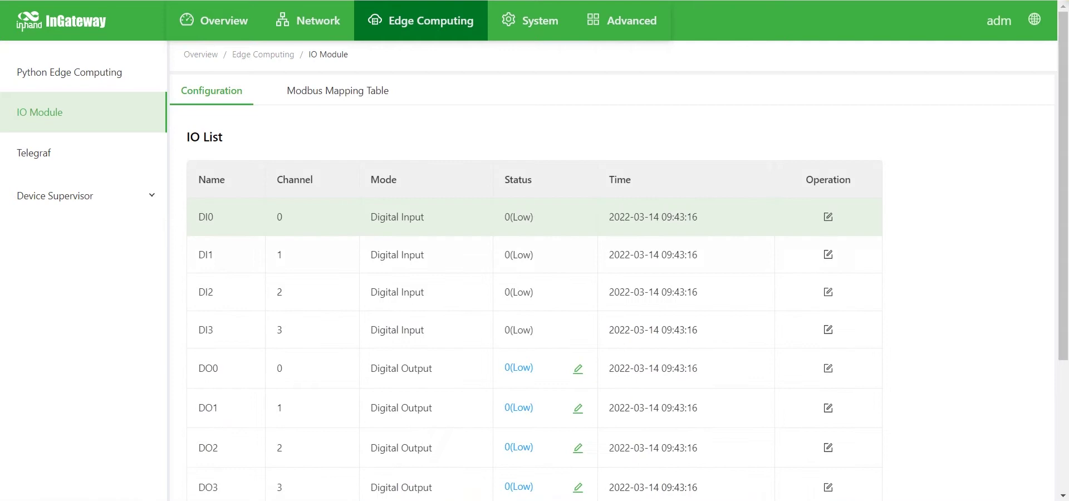
{"action": "scroll", "coordinate": [534, 260], "scroll_direction": "down", "scroll_amount": 1}
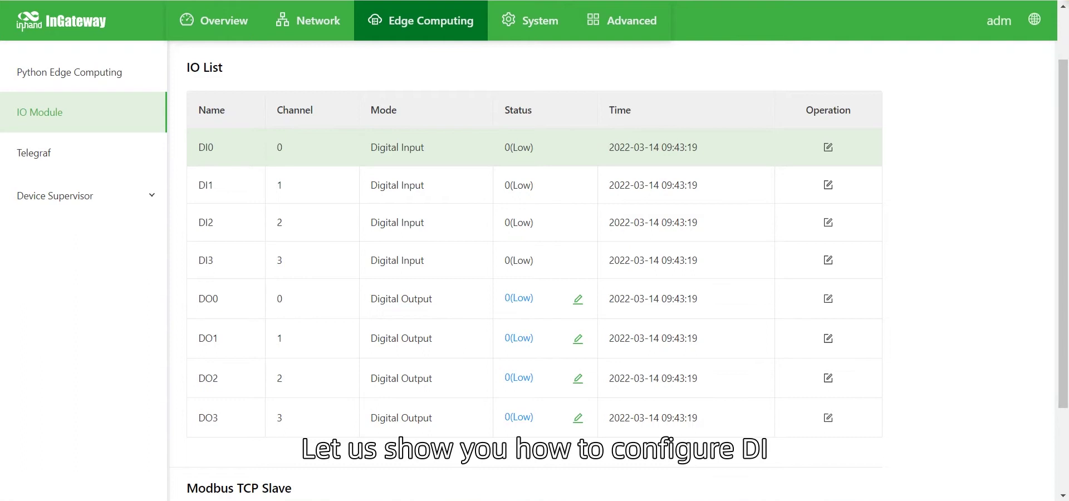
{"action": "left_click", "coordinate": [828, 147]}
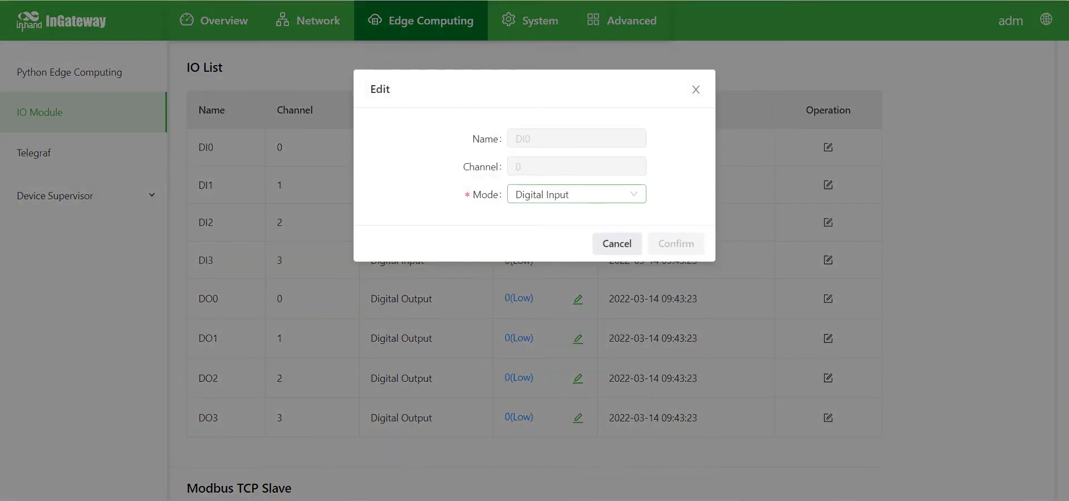
{"action": "left_click", "coordinate": [576, 193]}
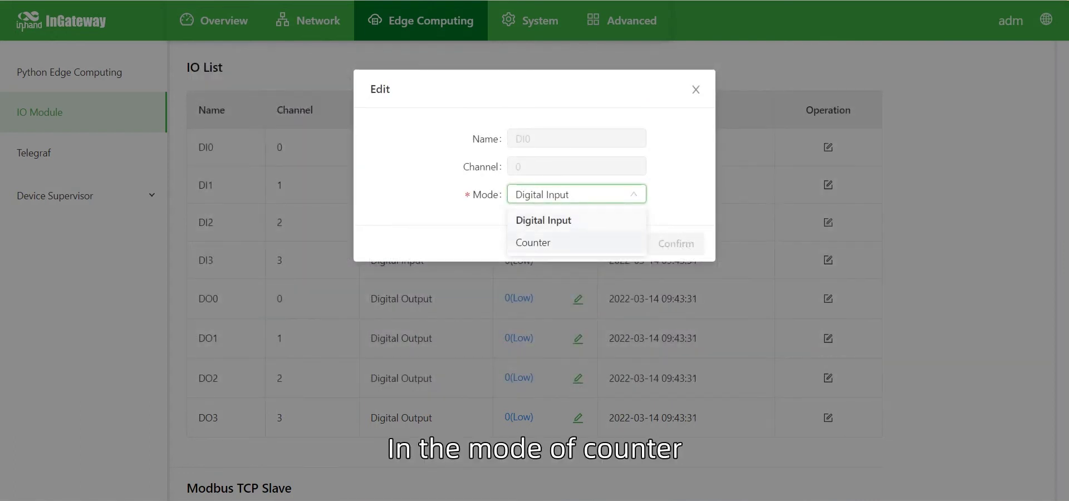
{"action": "left_click", "coordinate": [576, 242]}
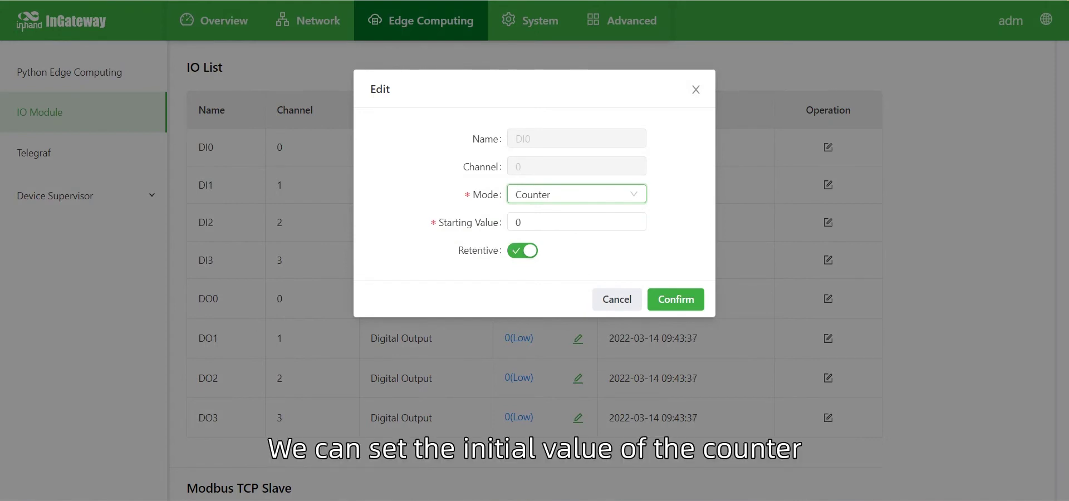
{"action": "left_click_drag", "start_coordinate": [438, 223], "coordinate": [488, 222]}
{"action": "left_click", "coordinate": [521, 222]}
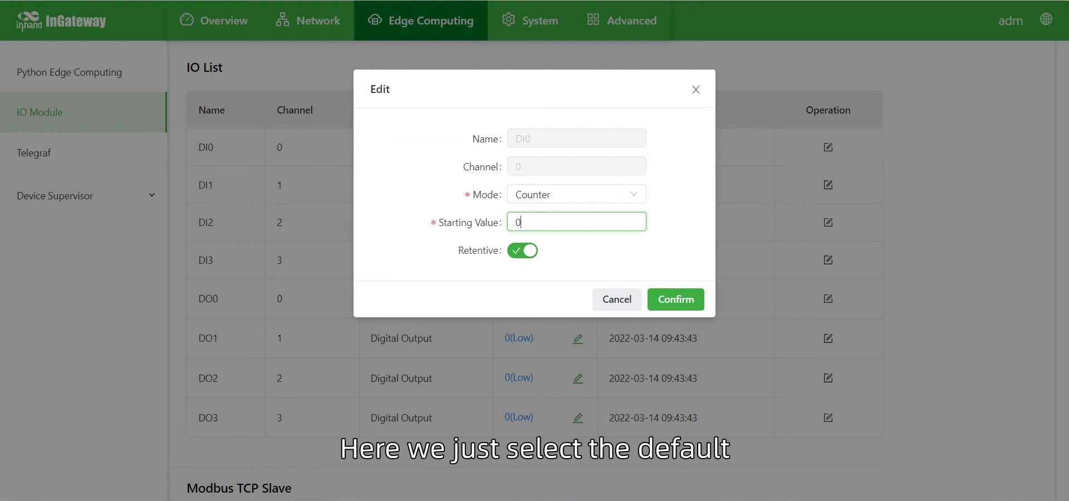
{"action": "left_click", "coordinate": [675, 300]}
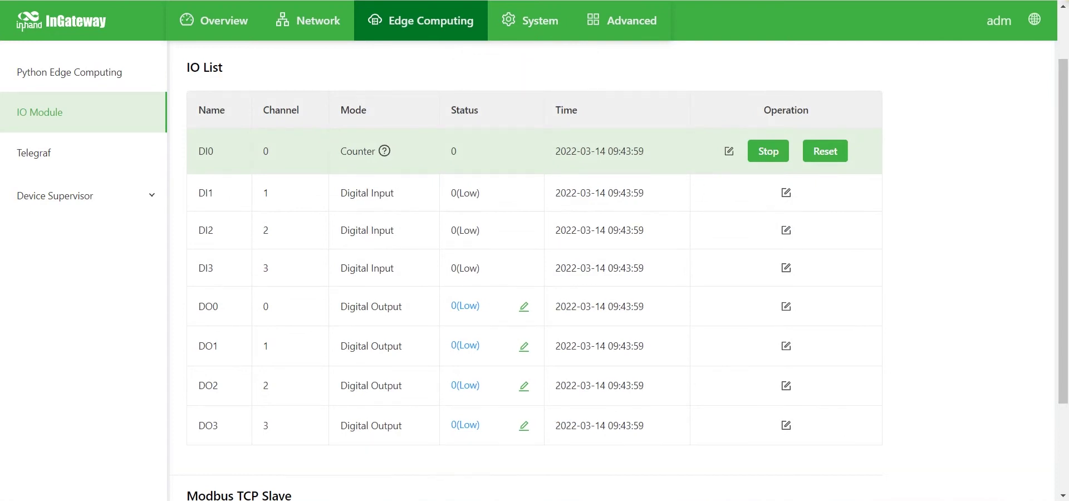
{"action": "left_click", "coordinate": [825, 151]}
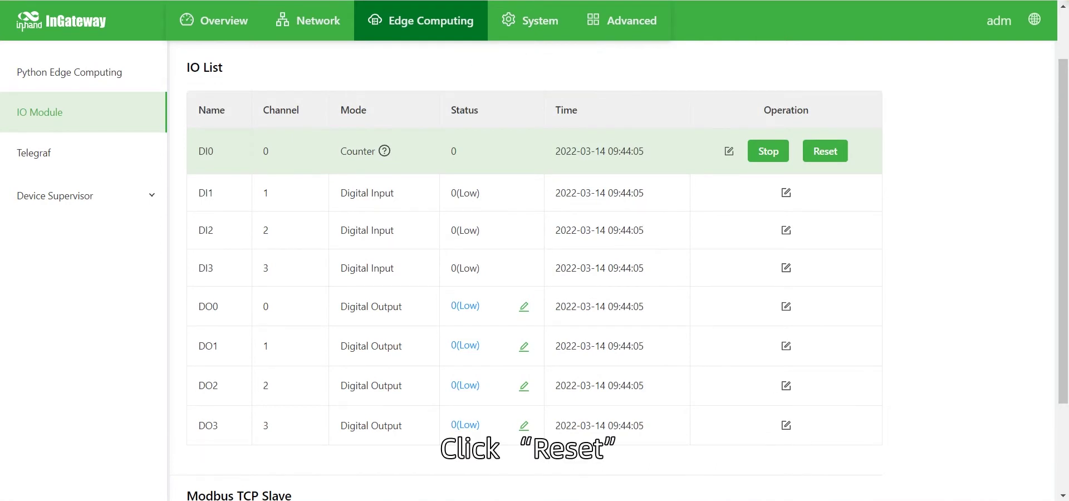
{"action": "double_click", "coordinate": [454, 151]}
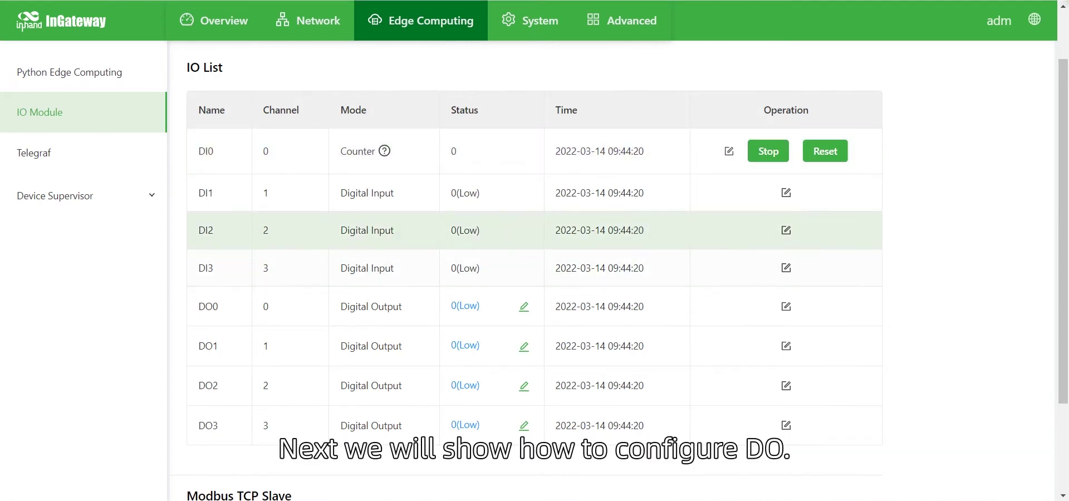
Open the settings of digital output DO0, choose Continue Pulse Output mode, and review its low and high signal width fields.
{"action": "left_click", "coordinate": [786, 307]}
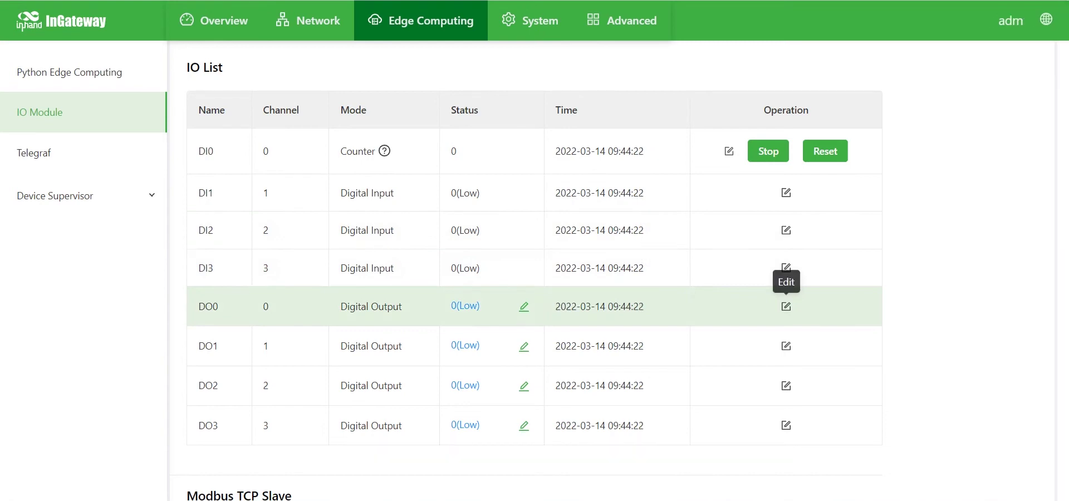
{"action": "left_click", "coordinate": [785, 306]}
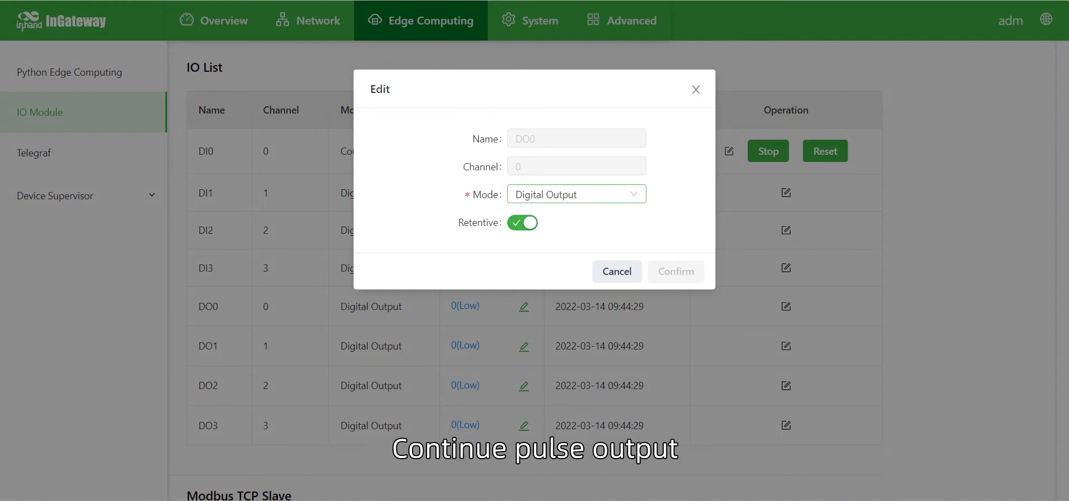
{"action": "left_click", "coordinate": [576, 194]}
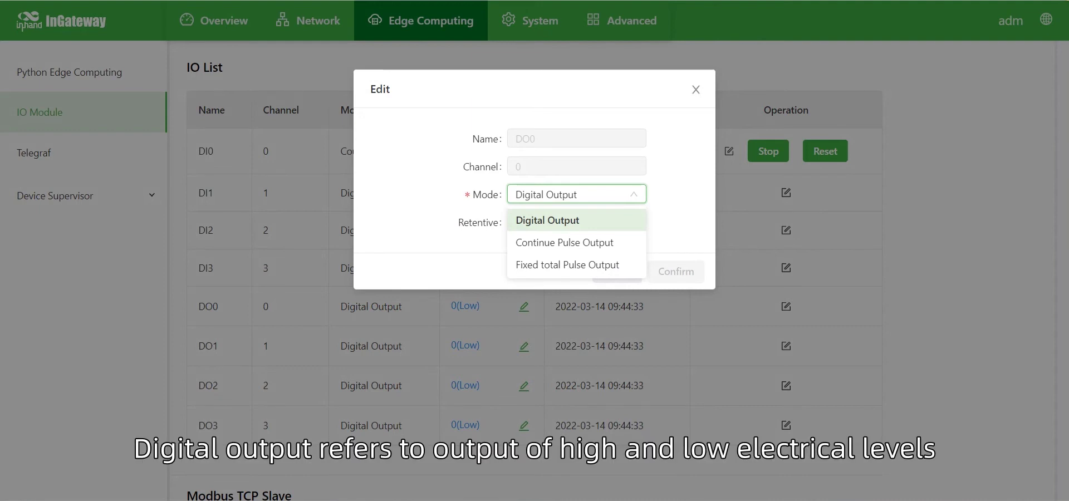
{"action": "key", "text": "Escape"}
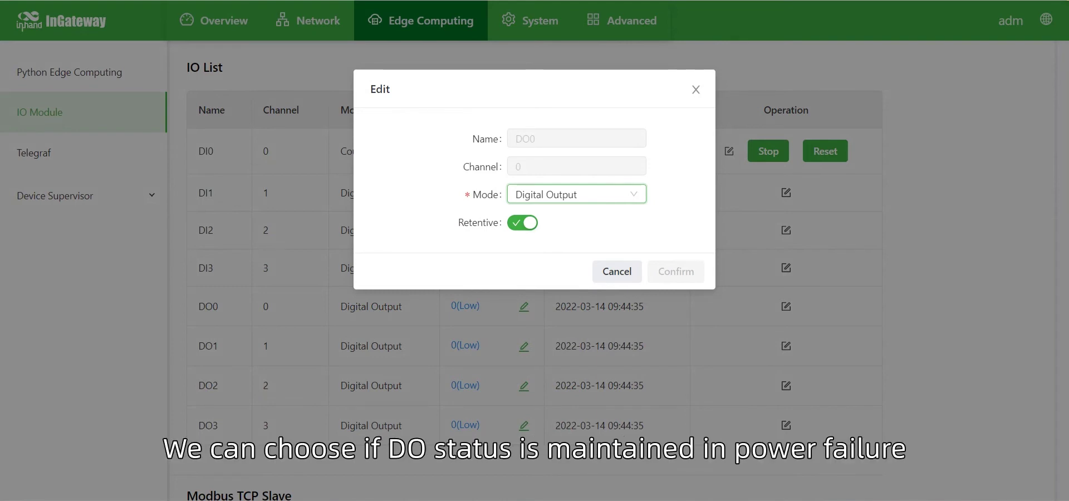
{"action": "left_click", "coordinate": [576, 194]}
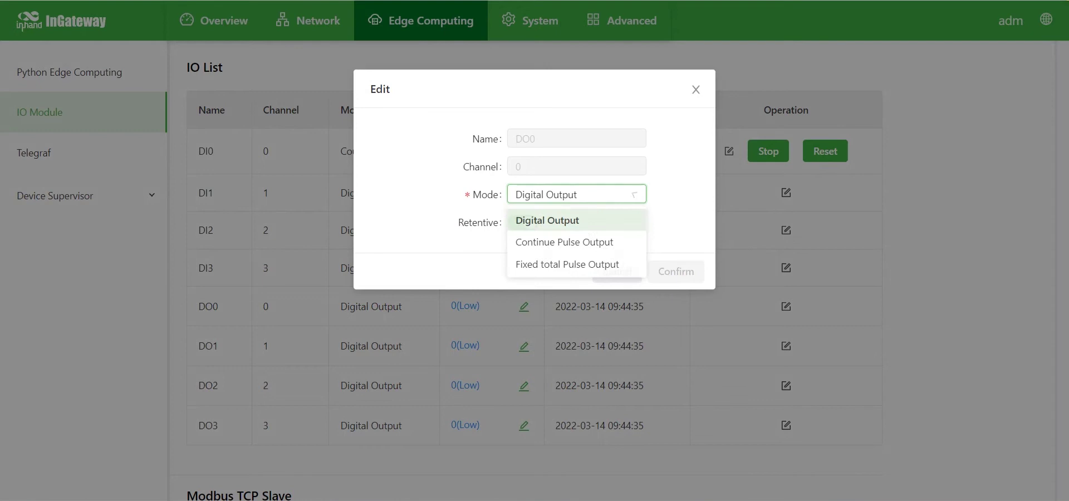
{"action": "left_click", "coordinate": [564, 242]}
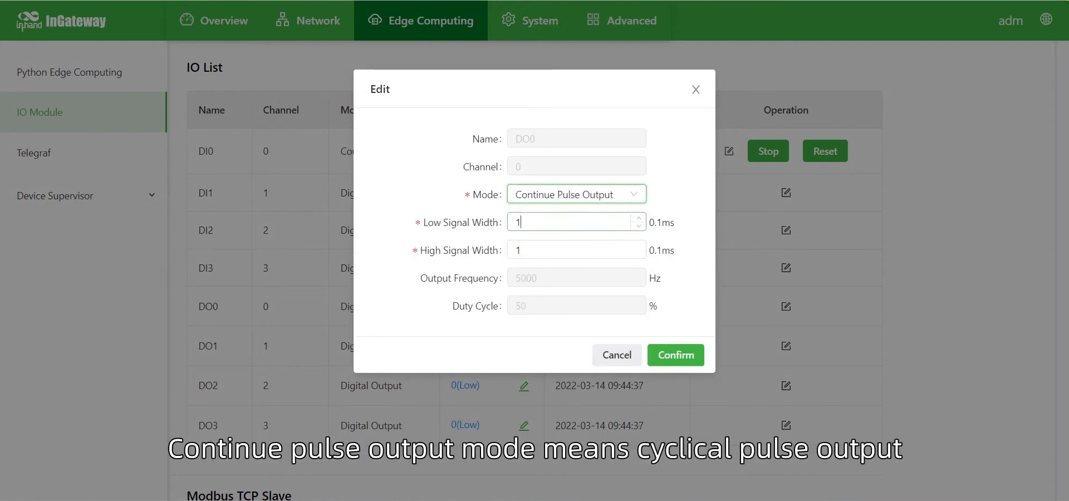
{"action": "left_click", "coordinate": [521, 222]}
{"action": "left_click", "coordinate": [521, 250]}
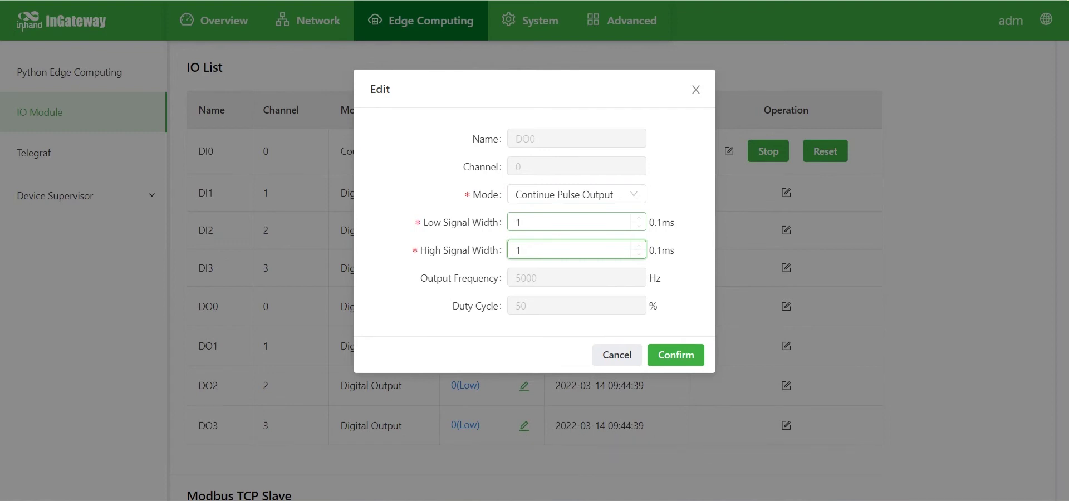
Switch DO0 to Fixed total Pulse Output mode and review its number of pulse output and signal width fields.
{"action": "left_click", "coordinate": [576, 195]}
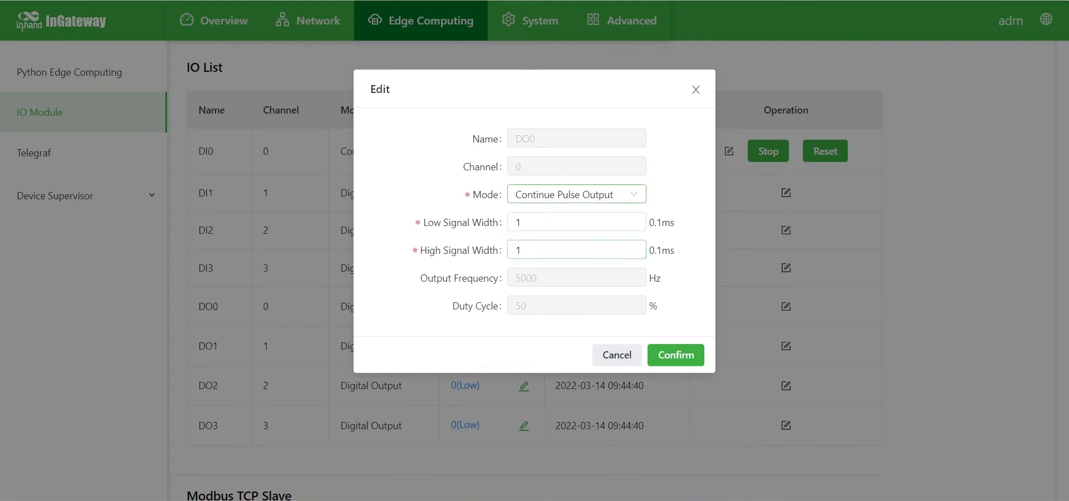
{"action": "left_click", "coordinate": [567, 265]}
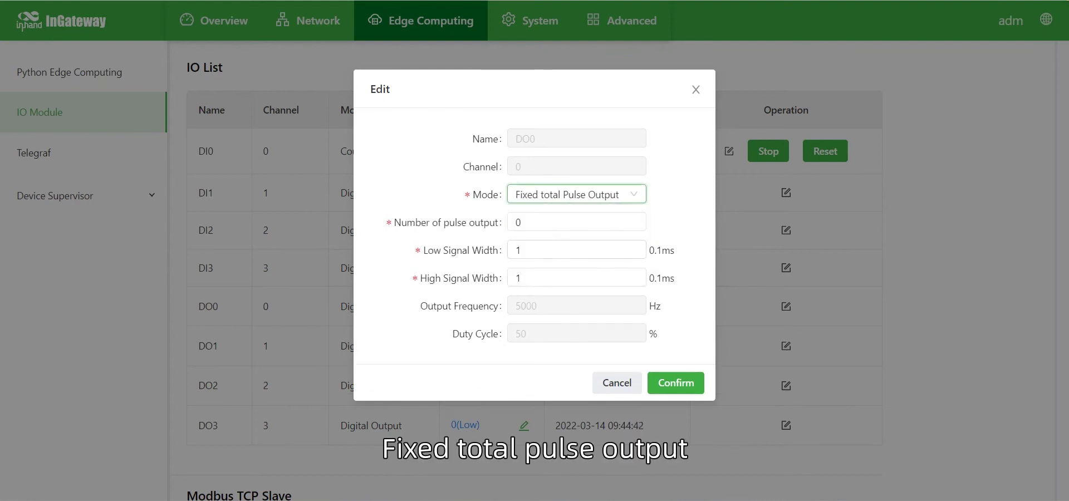
{"action": "left_click", "coordinate": [522, 222]}
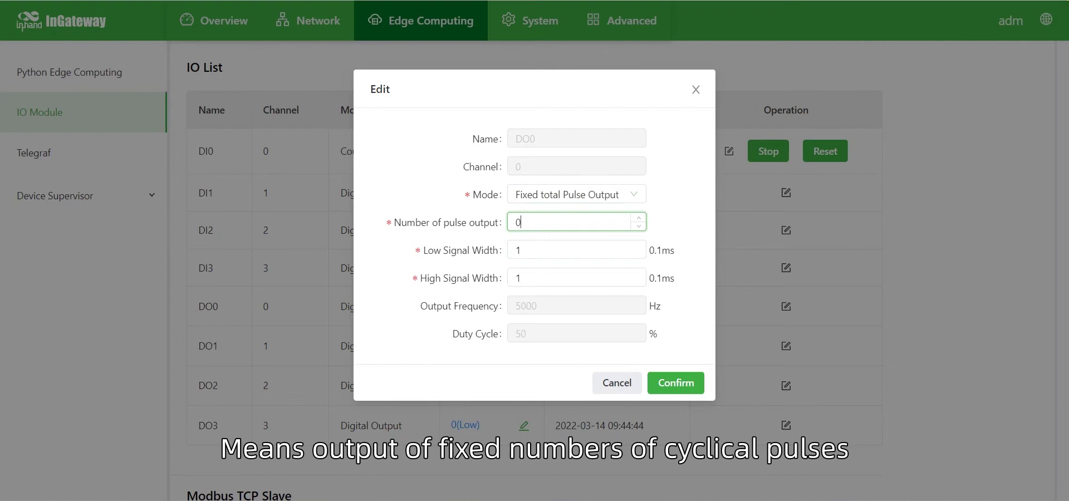
{"action": "left_click", "coordinate": [521, 250]}
{"action": "left_click", "coordinate": [521, 278]}
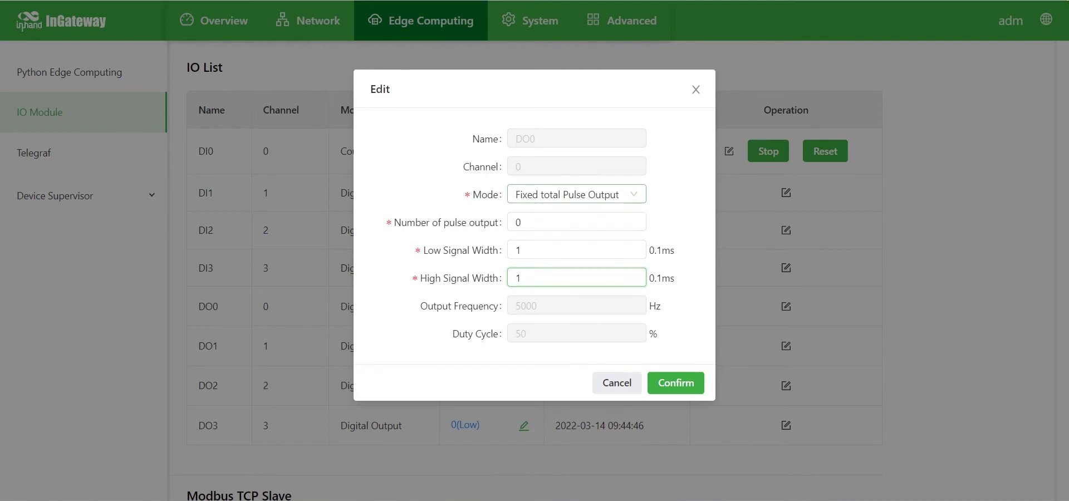
Set DO0 to Continue Pulse Output with low and high signal widths of 1000 (0.1ms units), and start its pulse output.
{"action": "left_click", "coordinate": [577, 194]}
{"action": "left_click", "coordinate": [566, 243]}
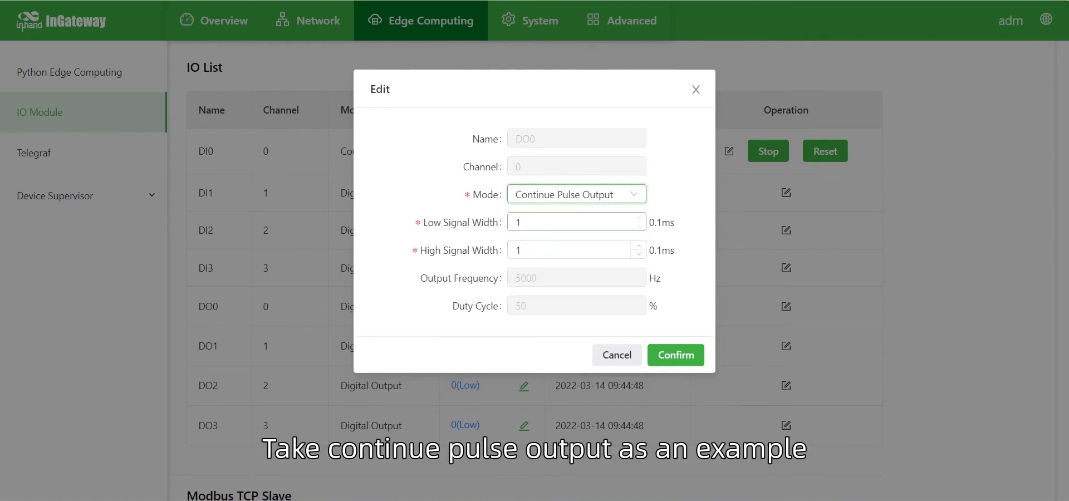
{"action": "left_click", "coordinate": [521, 222]}
{"action": "type", "text": "000"}
{"action": "left_click", "coordinate": [525, 250]}
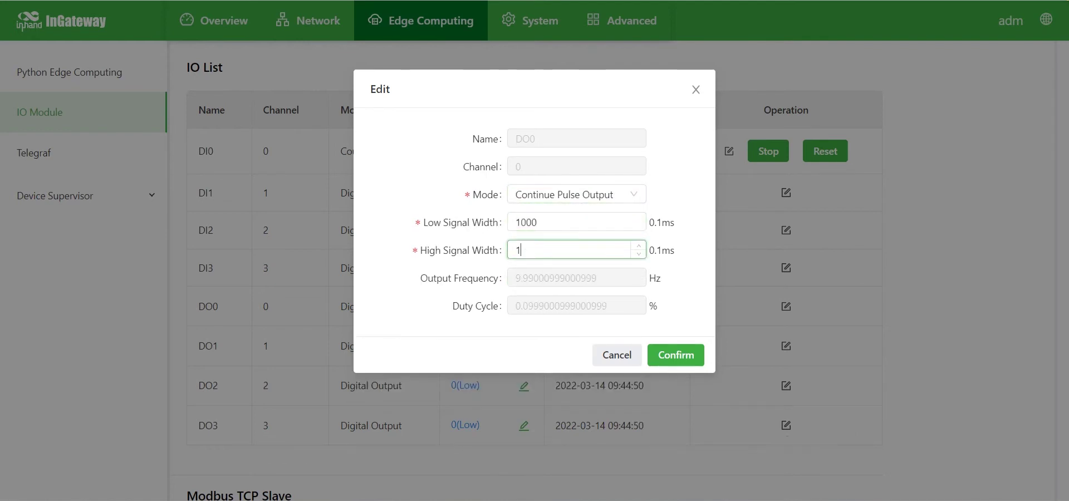
{"action": "type", "text": "000"}
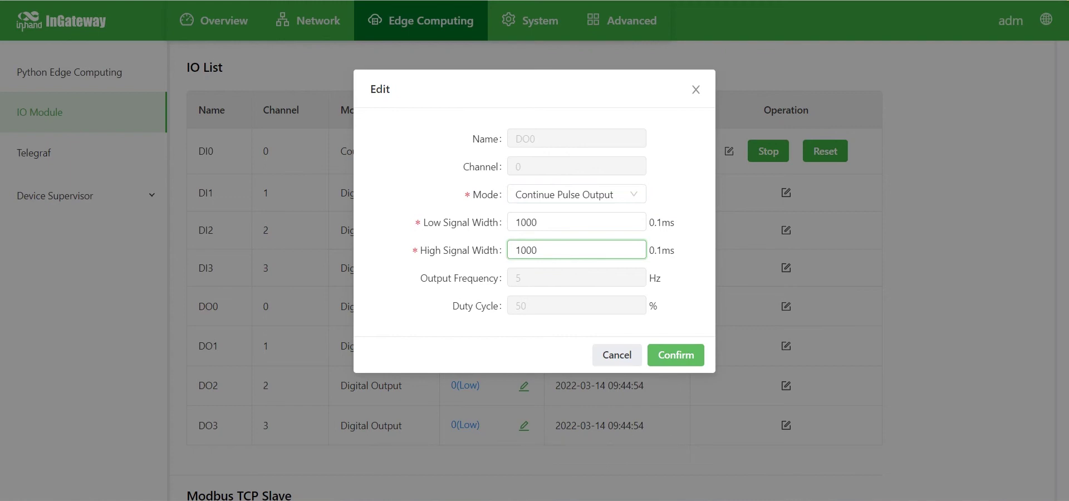
{"action": "left_click", "coordinate": [676, 355]}
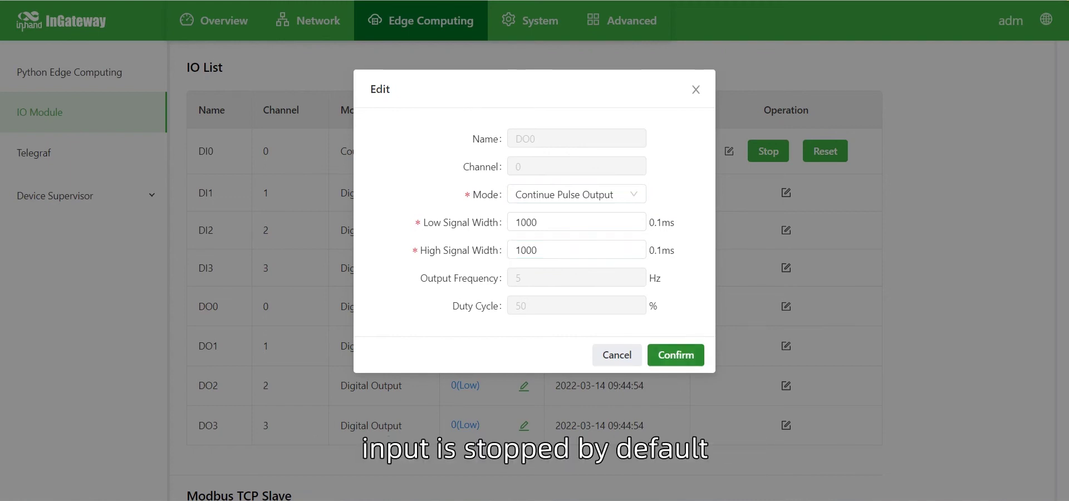
{"action": "left_click", "coordinate": [676, 355]}
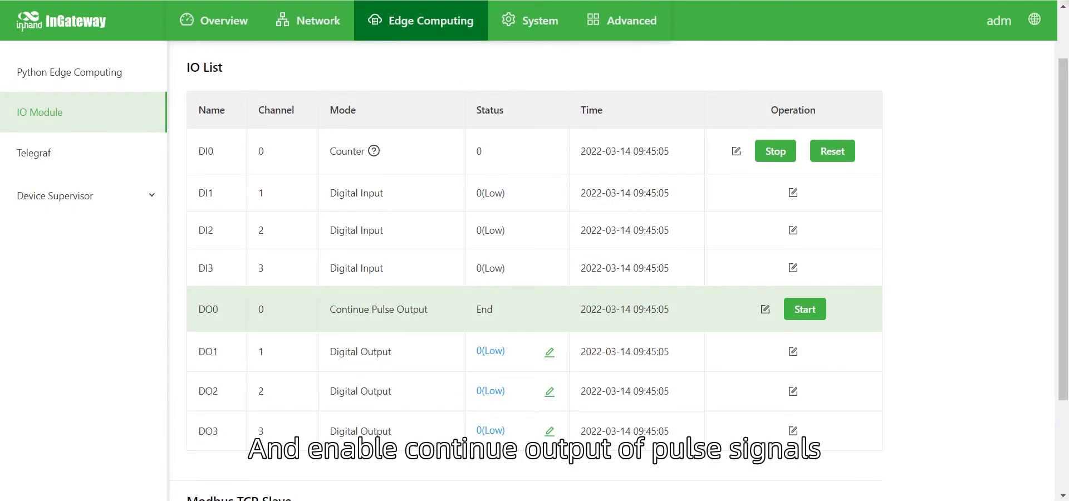
{"action": "left_click", "coordinate": [805, 309]}
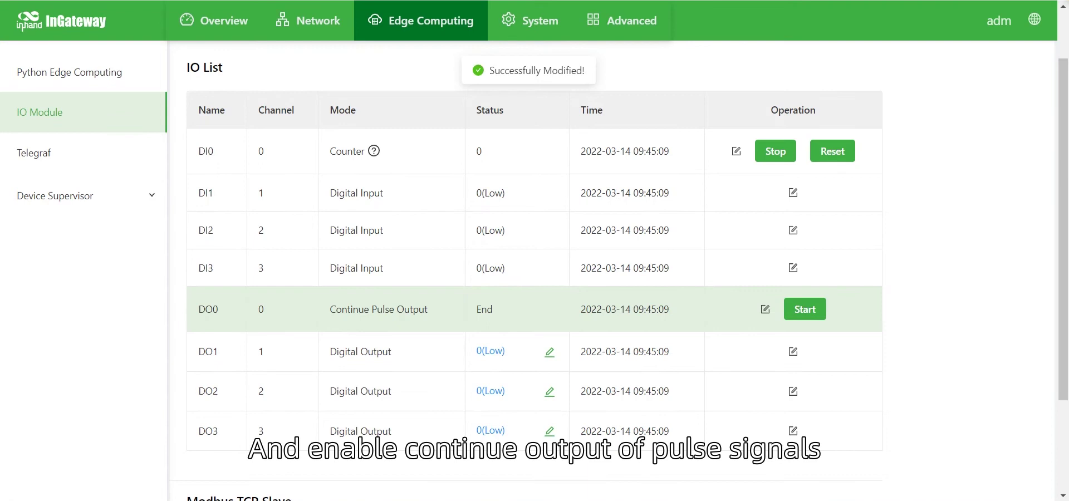
Enable Modbus TCP Slave, keeping port 1502, slave address 1 and maximum TCP connections 8, and submit the configuration.
{"action": "scroll", "coordinate": [805, 303], "scroll_direction": "down", "scroll_amount": 1}
{"action": "scroll", "coordinate": [534, 303], "scroll_direction": "down", "scroll_amount": 3}
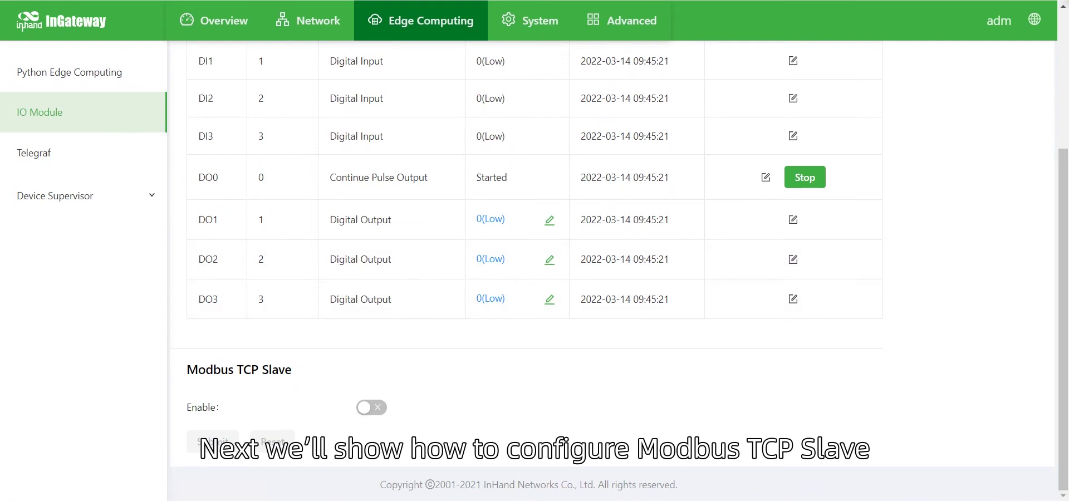
{"action": "left_click", "coordinate": [371, 407]}
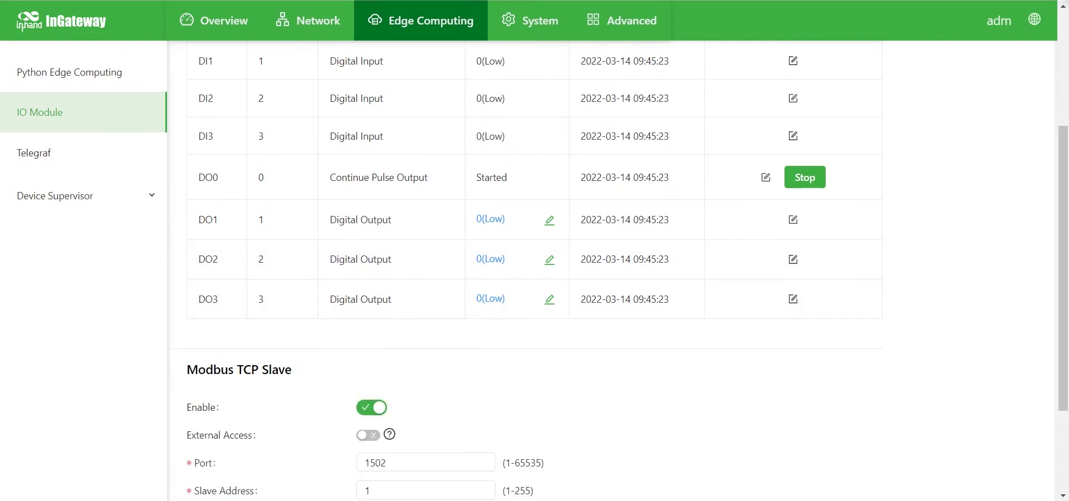
{"action": "scroll", "coordinate": [535, 268], "scroll_direction": "down", "scroll_amount": 3}
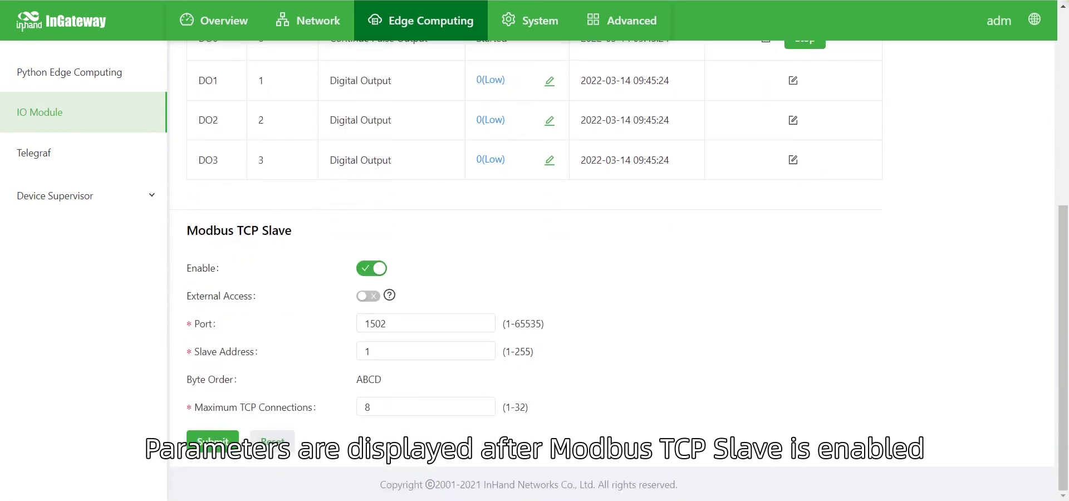
{"action": "mouse_move", "coordinate": [389, 295]}
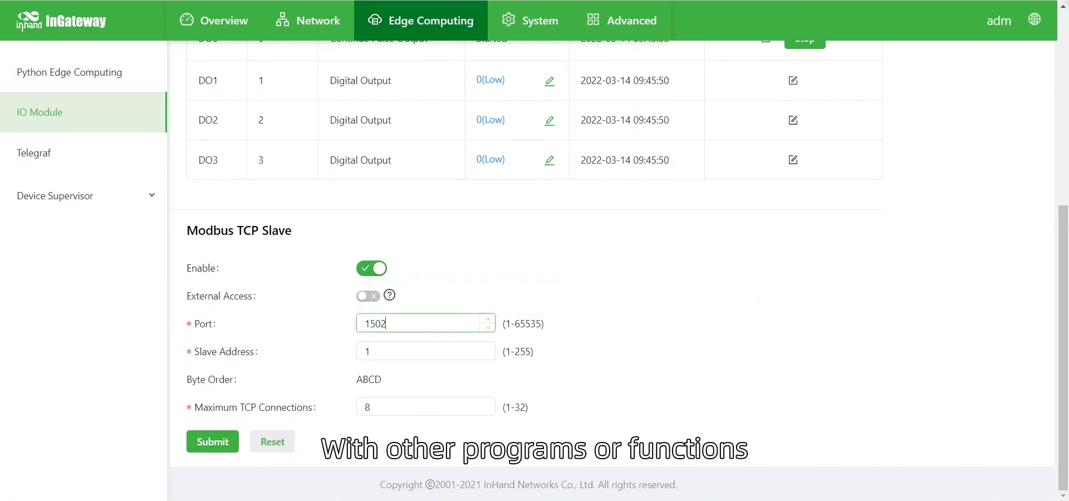
{"action": "left_click", "coordinate": [370, 351]}
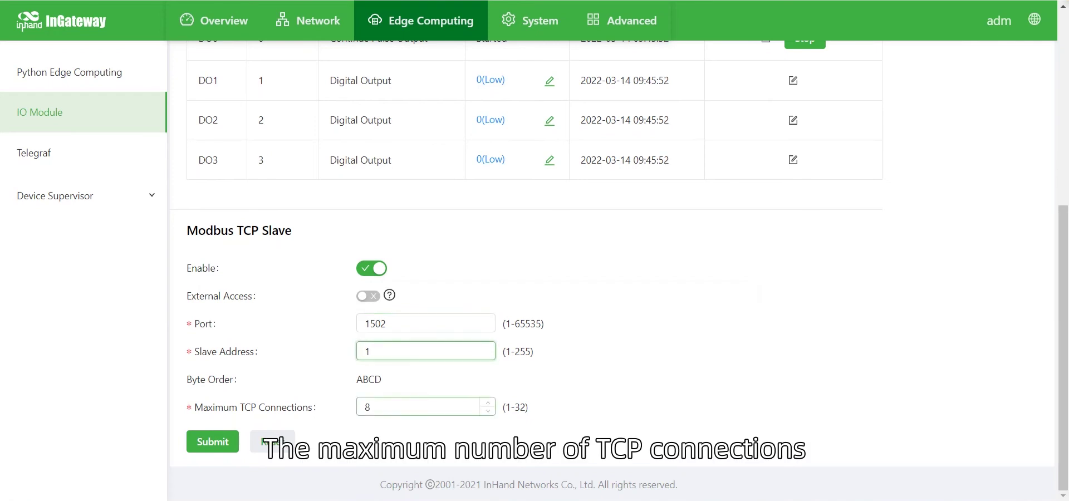
{"action": "left_click", "coordinate": [370, 407]}
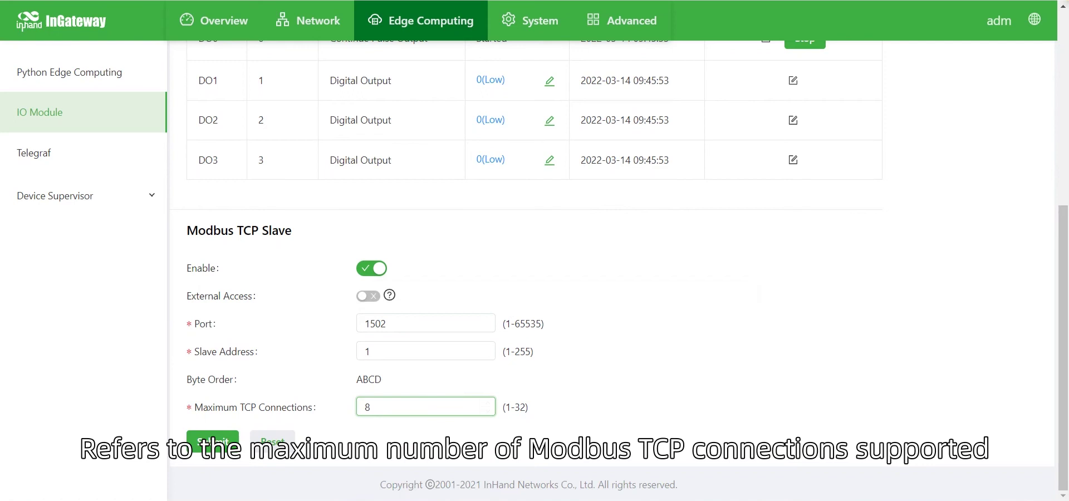
{"action": "left_click", "coordinate": [213, 442]}
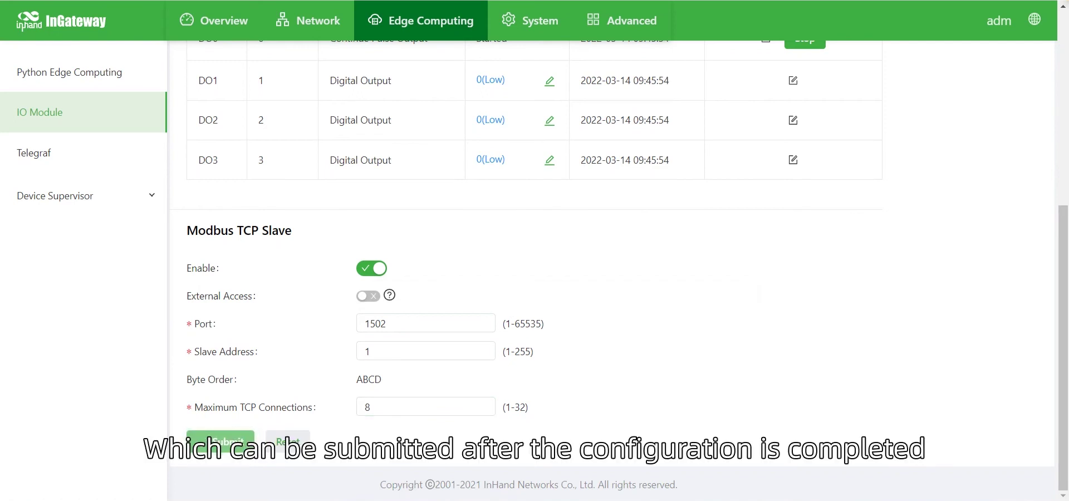
Display the IO Module's Modbus Mapping Table to examine the Coils Status (0X) addresses.
{"action": "scroll", "coordinate": [528, 271], "scroll_direction": "up", "scroll_amount": 6}
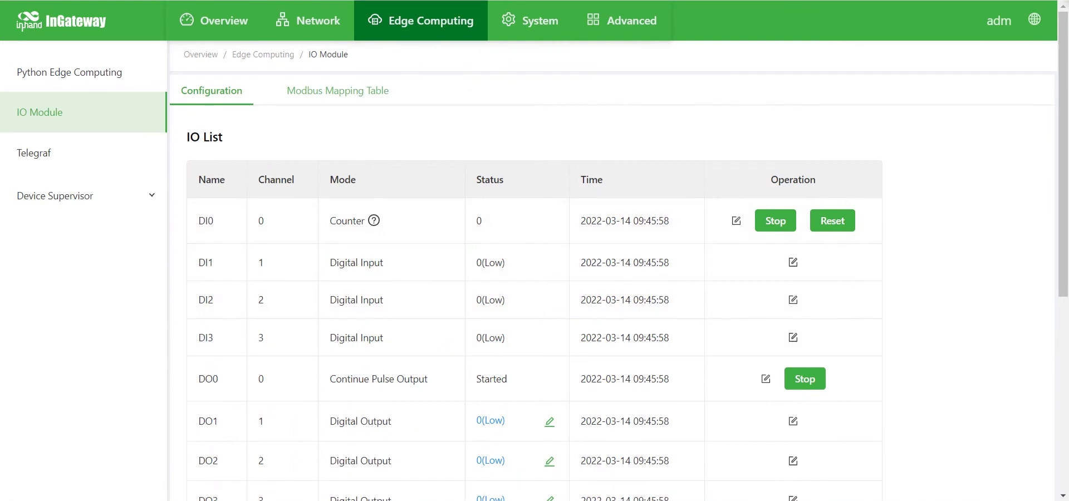
{"action": "left_click", "coordinate": [337, 90]}
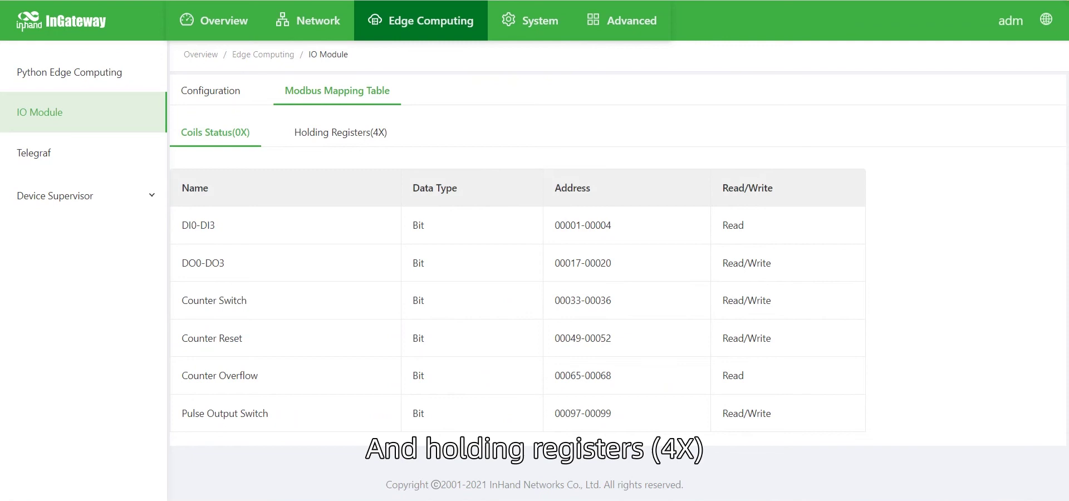
Display the Holding Registers (4X) mapping and review its names, data types, addresses and read/write permissions.
{"action": "left_click", "coordinate": [340, 132]}
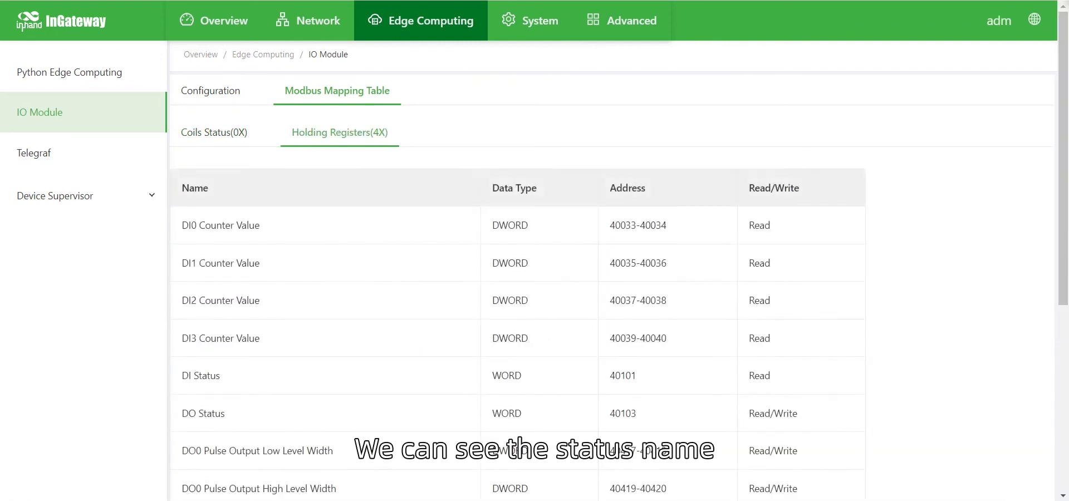
{"action": "scroll", "coordinate": [518, 268], "scroll_direction": "down", "scroll_amount": 5}
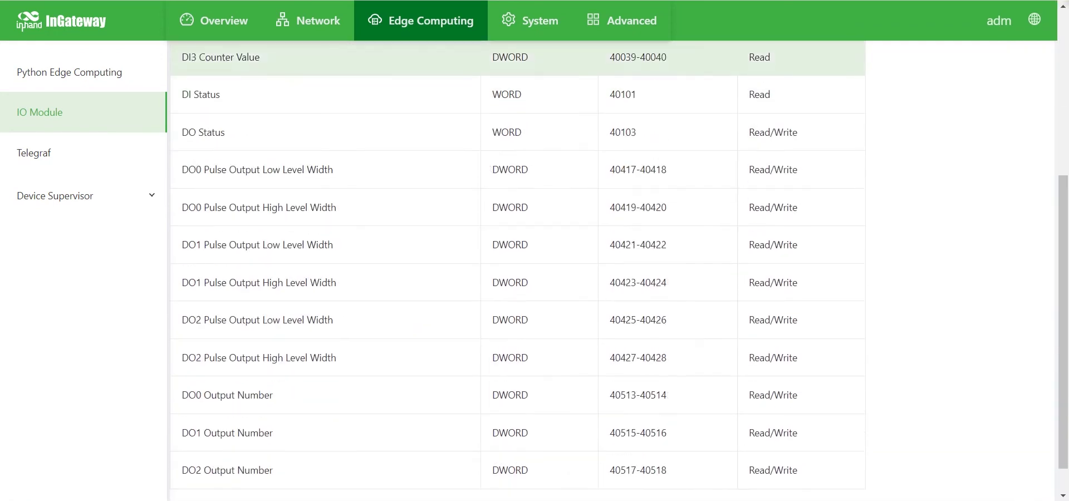
{"action": "scroll", "coordinate": [518, 267], "scroll_direction": "down", "scroll_amount": 2}
{"action": "scroll", "coordinate": [518, 267], "scroll_direction": "up", "scroll_amount": 6}
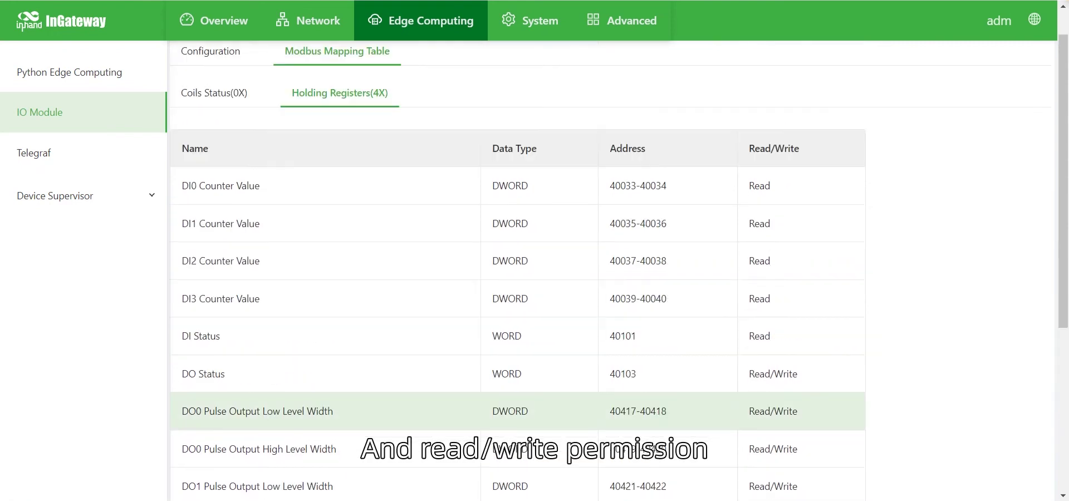
Return to the Coils Status (0X) mapping and check the address range of DO0-DO3.
{"action": "left_click", "coordinate": [214, 93]}
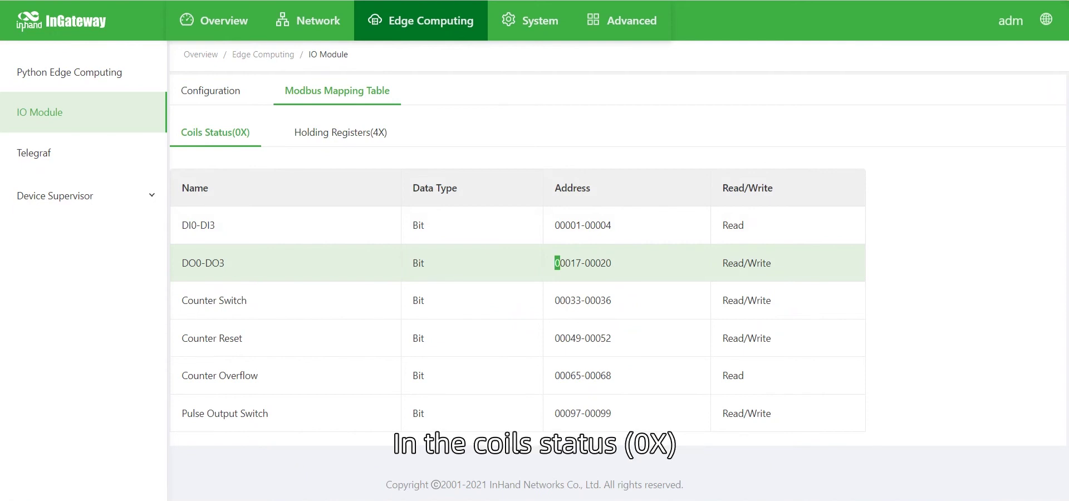
{"action": "left_click_drag", "start_coordinate": [560, 263], "coordinate": [612, 263]}
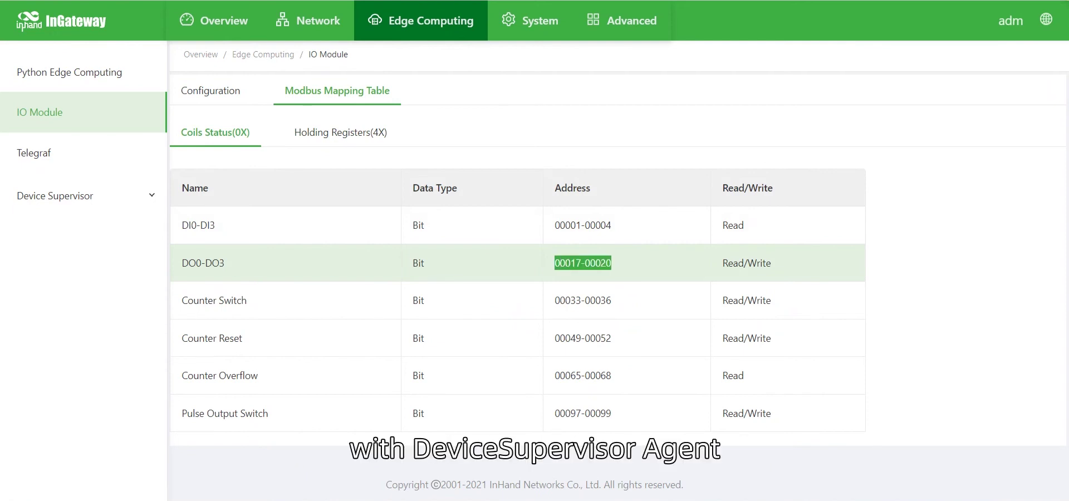
{"action": "left_click", "coordinate": [612, 263]}
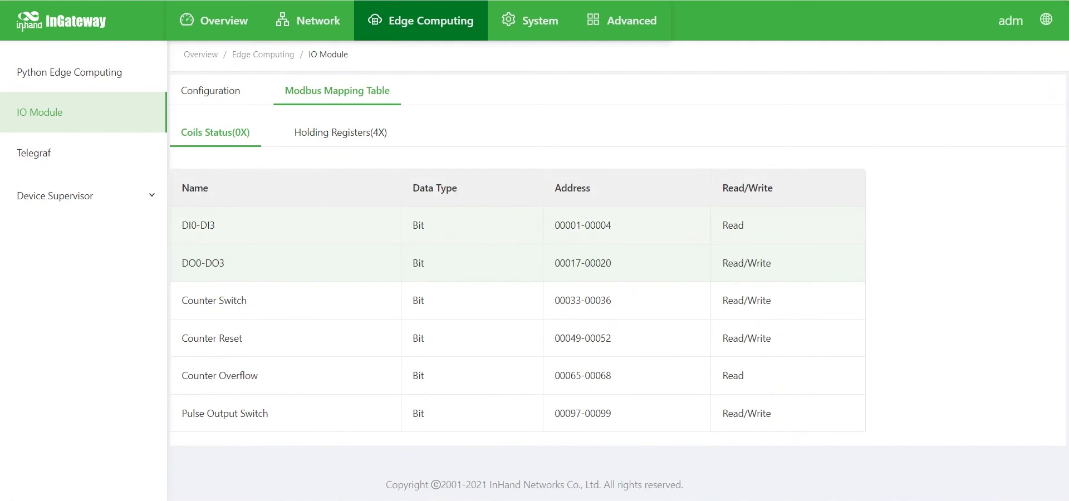
In Device Supervisor's Measure Monitor, start adding a controller named IO with the Modbus-TCP protocol.
{"action": "left_click", "coordinate": [54, 196]}
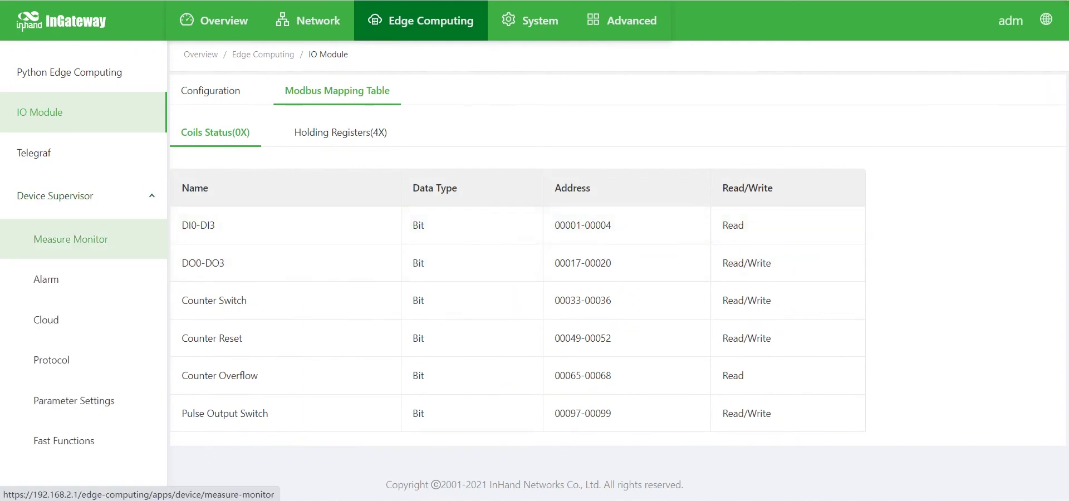
{"action": "left_click", "coordinate": [71, 239]}
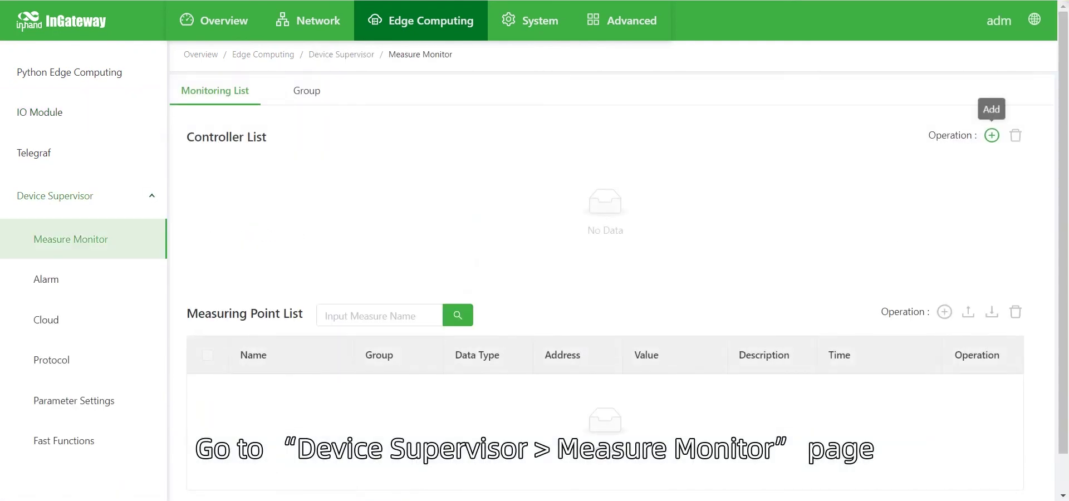
{"action": "left_click", "coordinate": [992, 136]}
{"action": "left_click", "coordinate": [572, 139]}
{"action": "type", "text": "IO"}
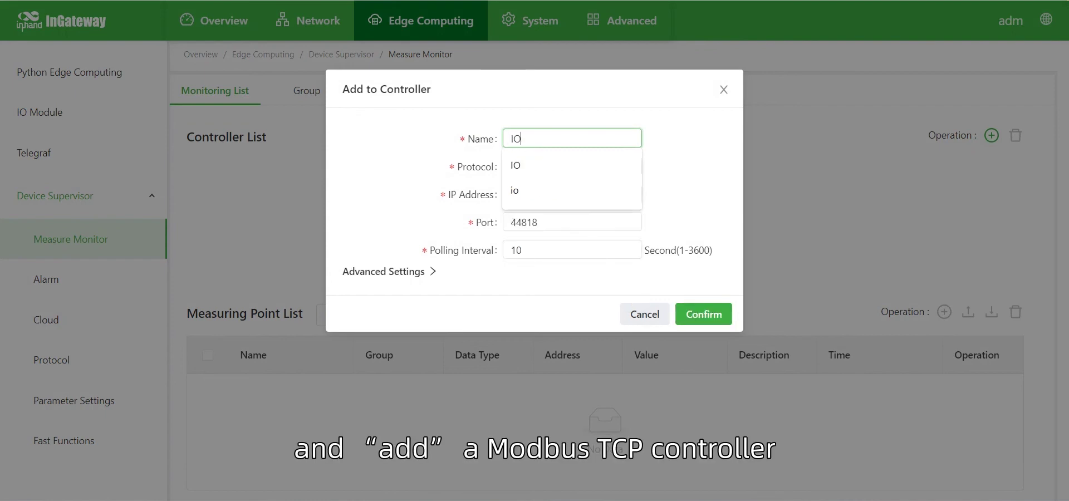
{"action": "left_click", "coordinate": [572, 166]}
{"action": "left_click", "coordinate": [572, 167]}
{"action": "left_click", "coordinate": [543, 212]}
{"action": "left_click", "coordinate": [578, 189]}
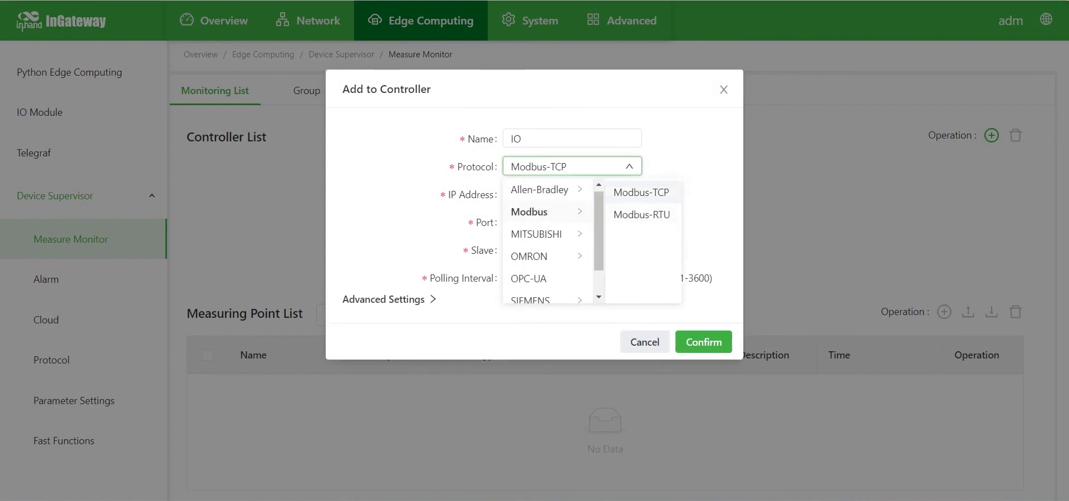
Set the controller's IP address to 127.0.0.1 and port to 1502, review the advanced settings at their defaults, and confirm it.
{"action": "left_click", "coordinate": [572, 195]}
{"action": "type", "text": "127"}
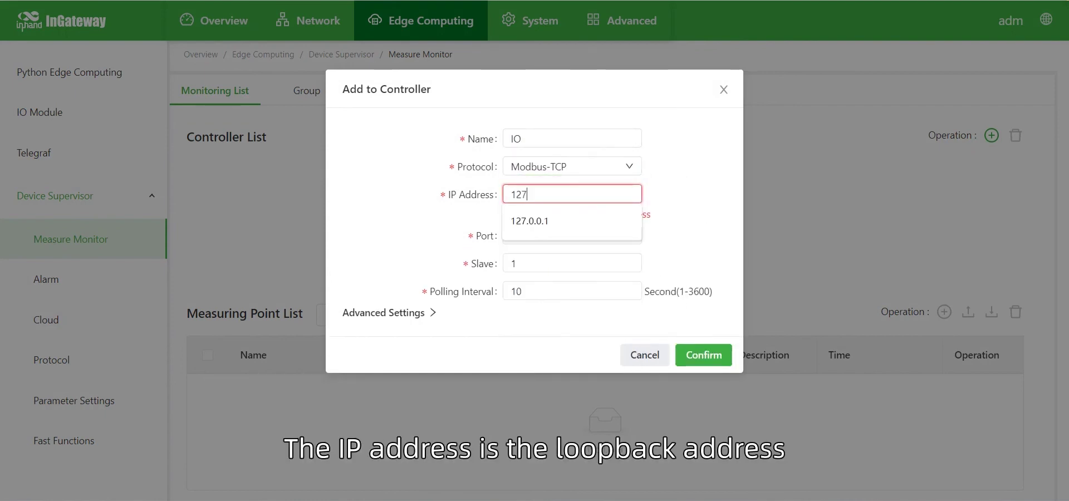
{"action": "type", "text": ".0.0.1"}
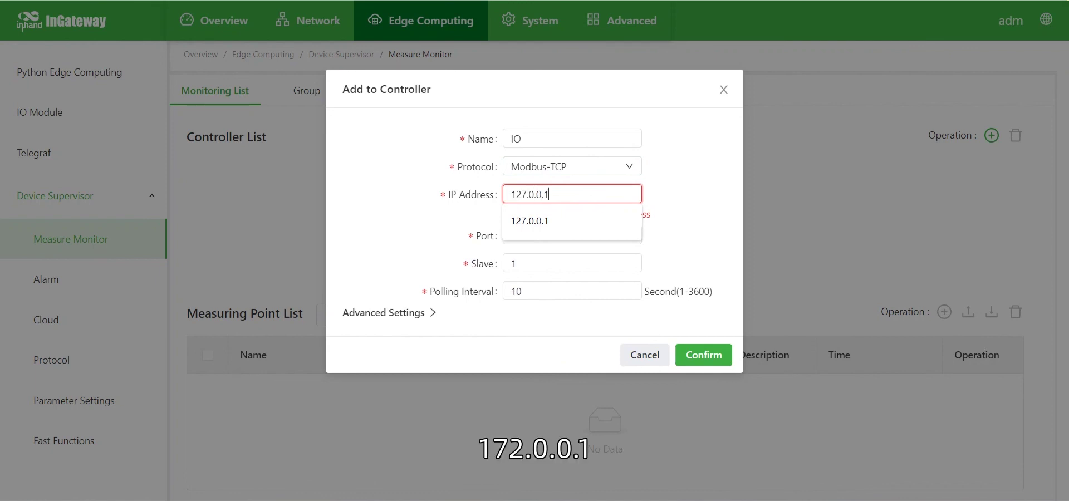
{"action": "key", "text": "Return"}
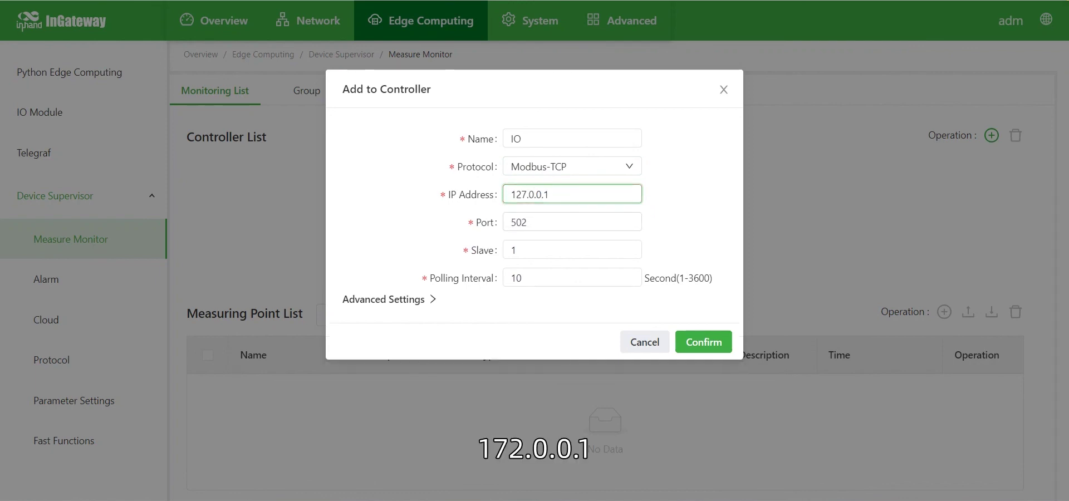
{"action": "left_click", "coordinate": [512, 223]}
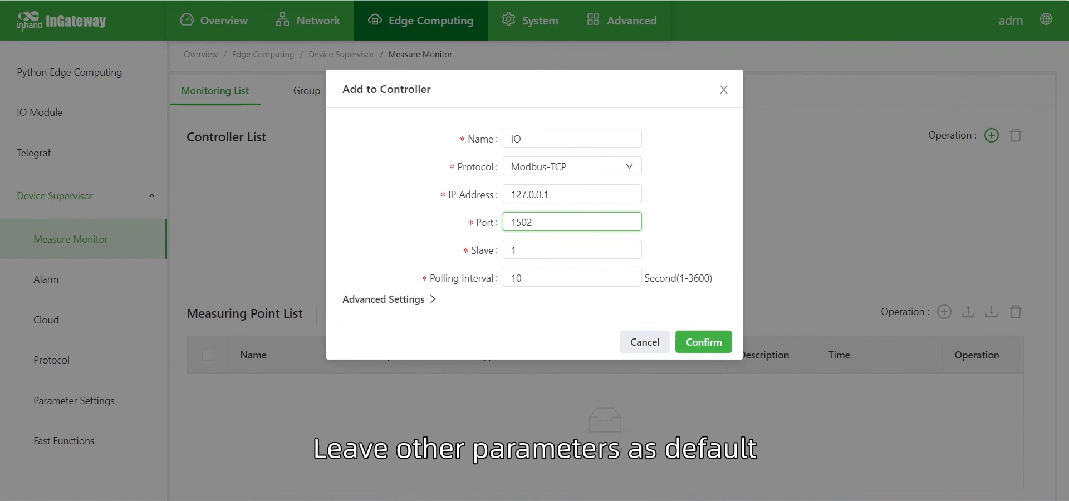
{"action": "left_click", "coordinate": [389, 299]}
{"action": "scroll", "coordinate": [566, 377], "scroll_direction": "down", "scroll_amount": 3}
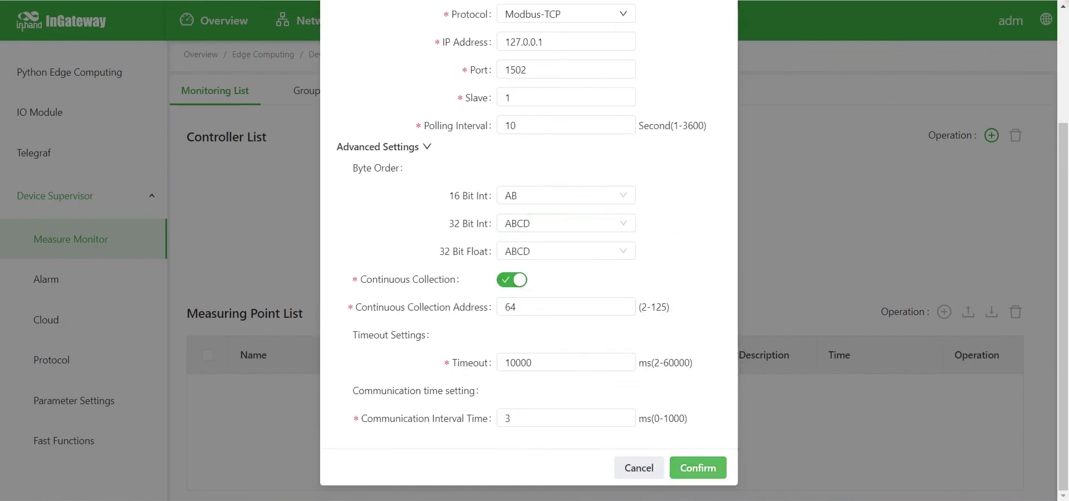
{"action": "left_click", "coordinate": [698, 468]}
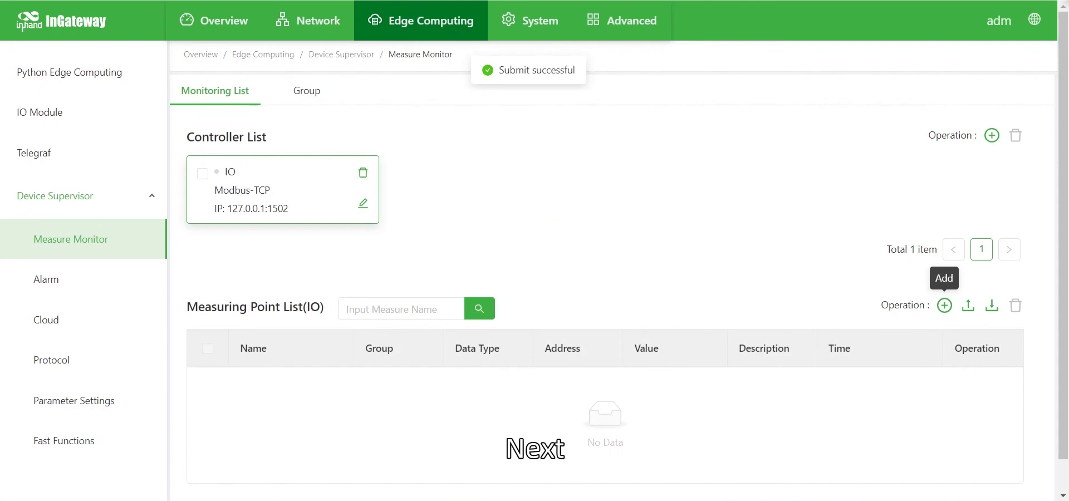
Start adding a measuring point named DO1 under the IO controller, with register address 18 in the 0X area.
{"action": "left_click", "coordinate": [944, 305]}
{"action": "left_click", "coordinate": [576, 138]}
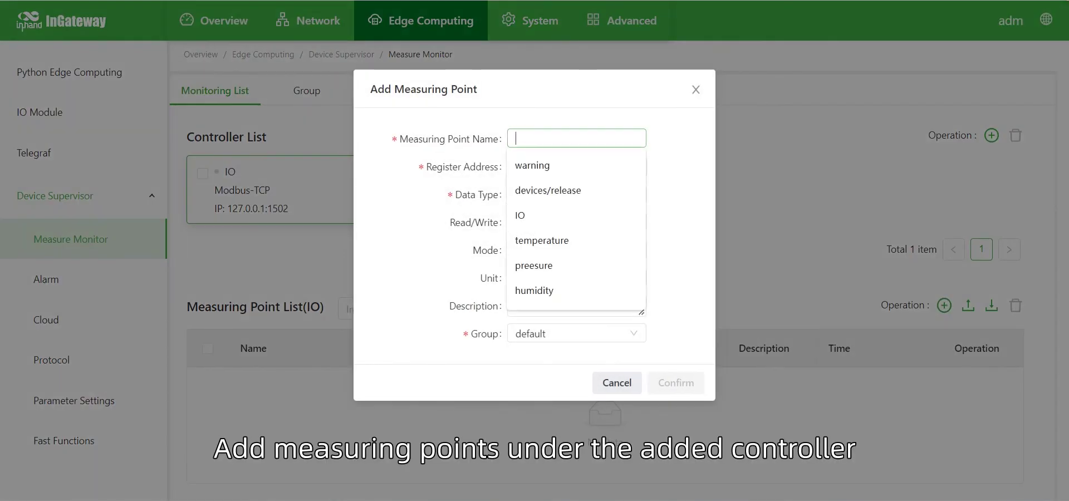
{"action": "type", "text": "D"}
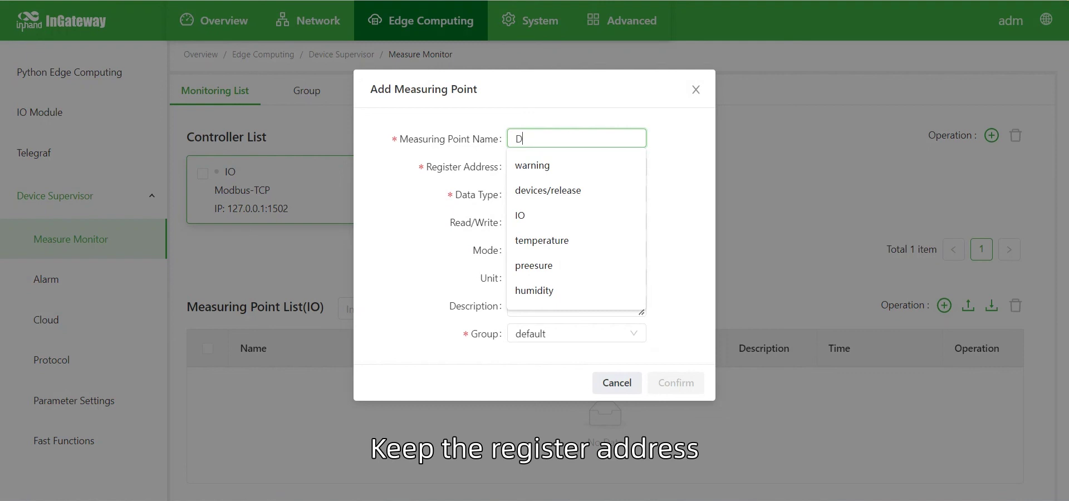
{"action": "type", "text": "O1"}
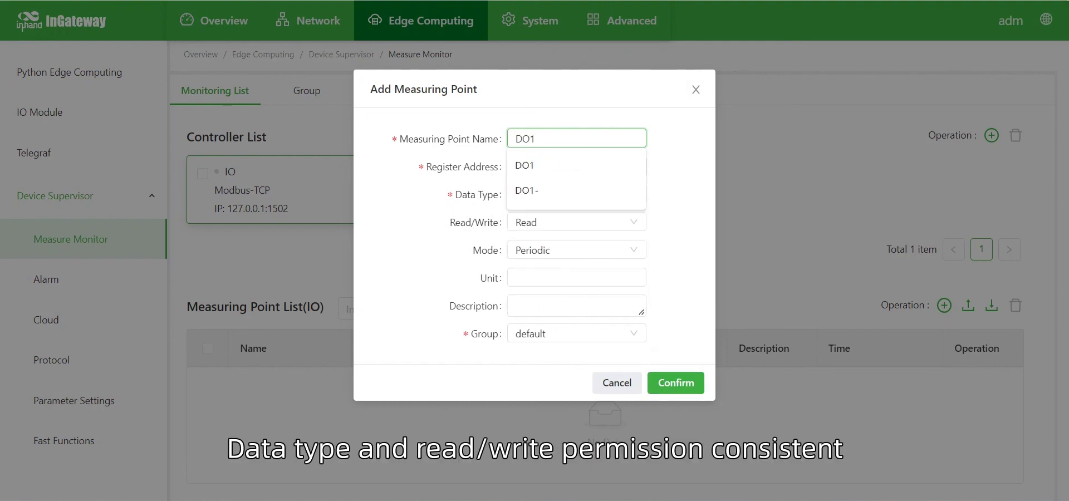
{"action": "left_click", "coordinate": [596, 167]}
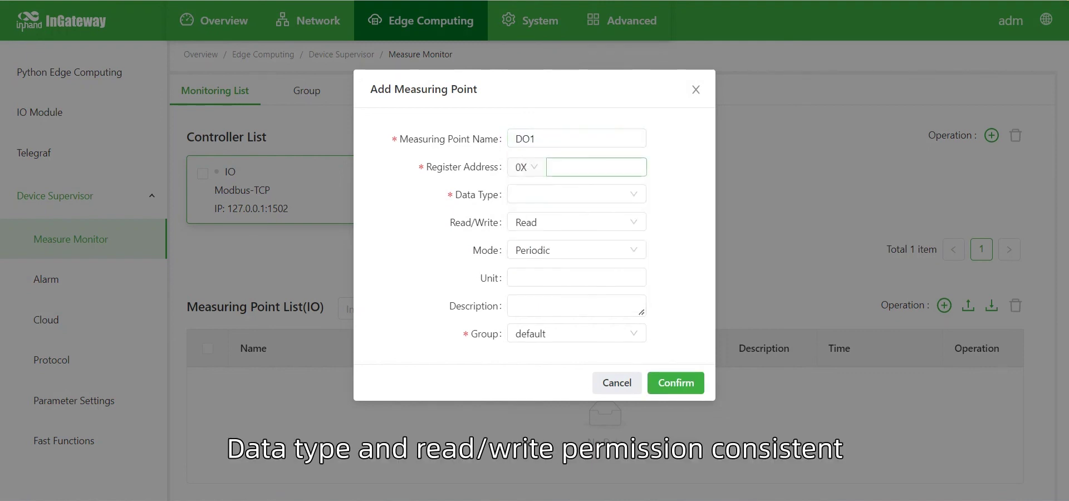
{"action": "type", "text": "18"}
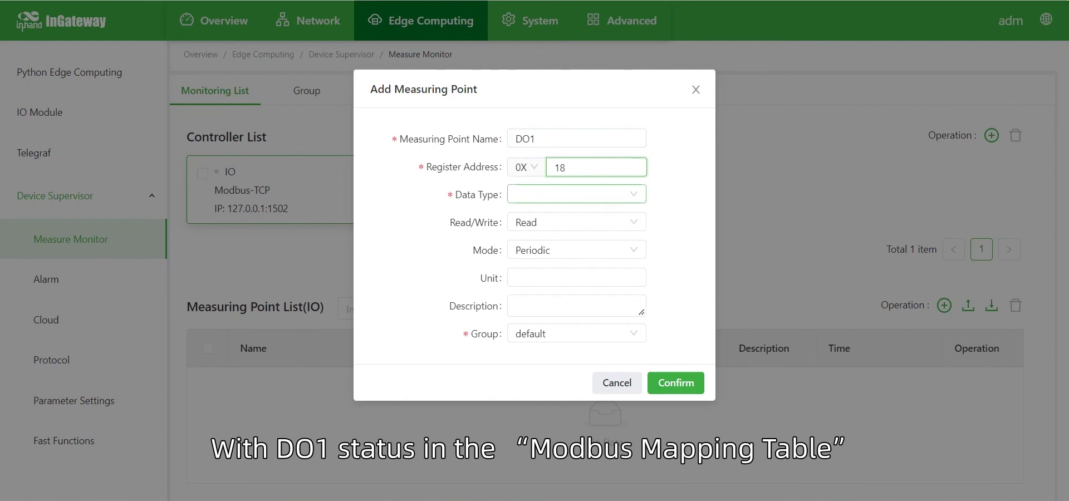
Set the DO1 measuring point's data type to BIT and its permission to Read/Write, and confirm it.
{"action": "left_click", "coordinate": [576, 194]}
{"action": "left_click", "coordinate": [576, 220]}
{"action": "left_click", "coordinate": [577, 222]}
{"action": "left_click", "coordinate": [577, 270]}
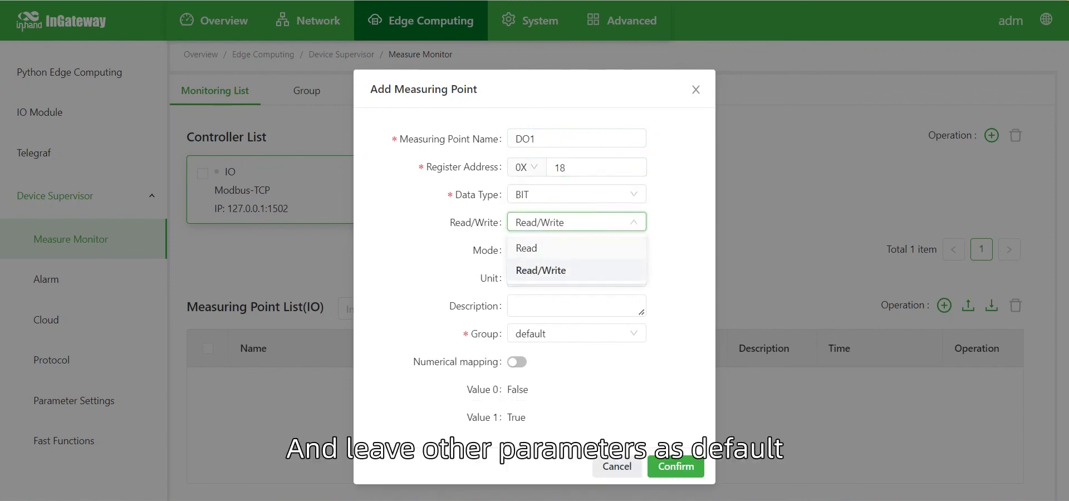
{"action": "left_click", "coordinate": [676, 466]}
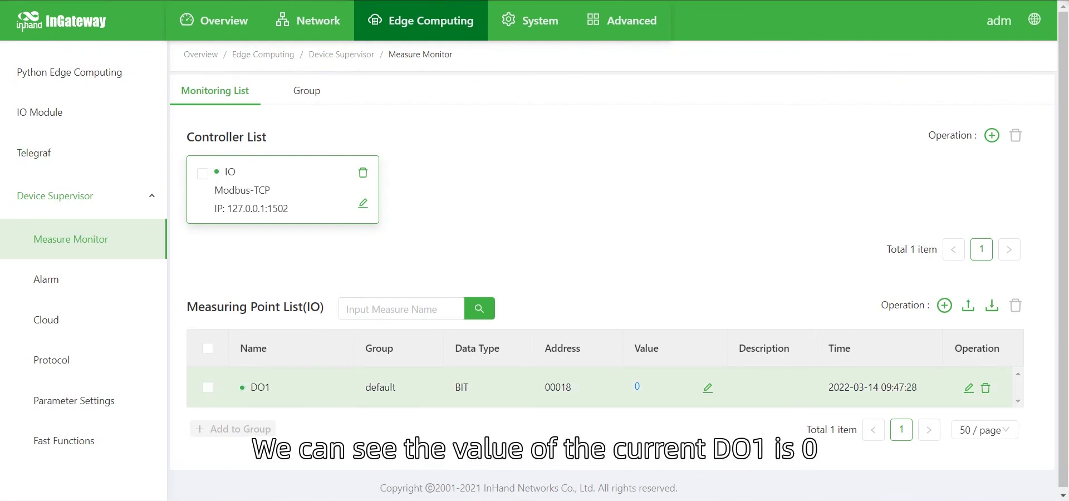
Write the value 1 to the DO1 measuring point and check DO1's status in the IO Module's IO List.
{"action": "left_click", "coordinate": [708, 384]}
{"action": "left_click", "coordinate": [662, 389]}
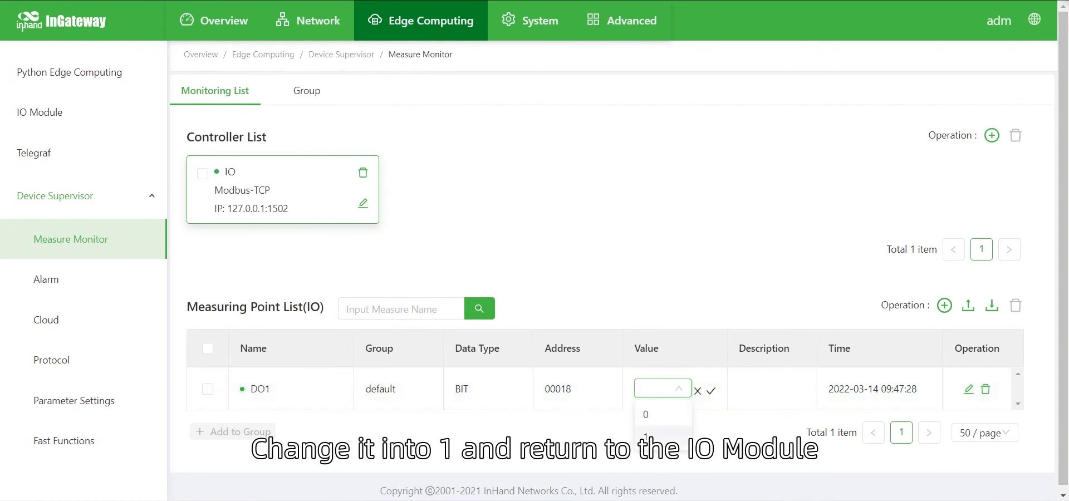
{"action": "left_click", "coordinate": [662, 435]}
{"action": "left_click", "coordinate": [710, 390]}
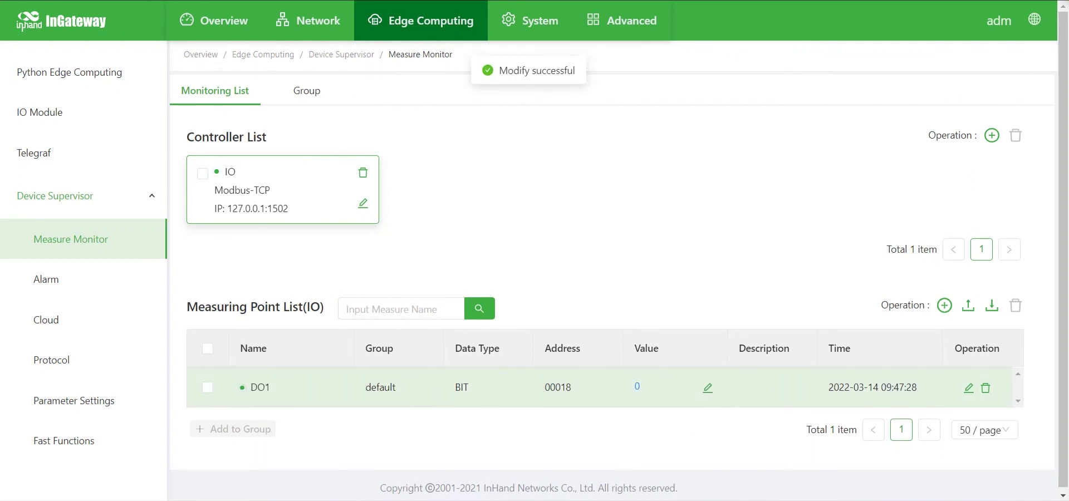
{"action": "left_click", "coordinate": [39, 112]}
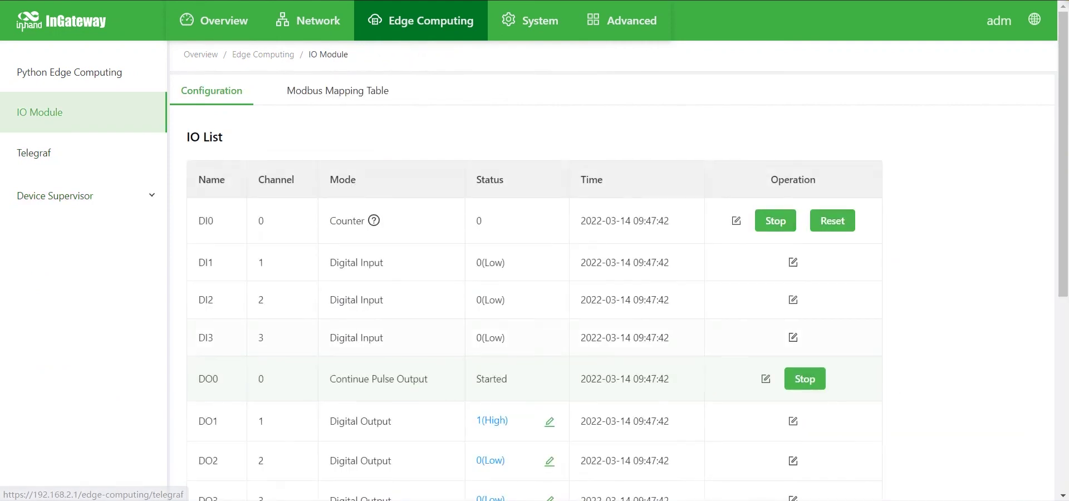
{"action": "scroll", "coordinate": [535, 365], "scroll_direction": "down", "scroll_amount": 1}
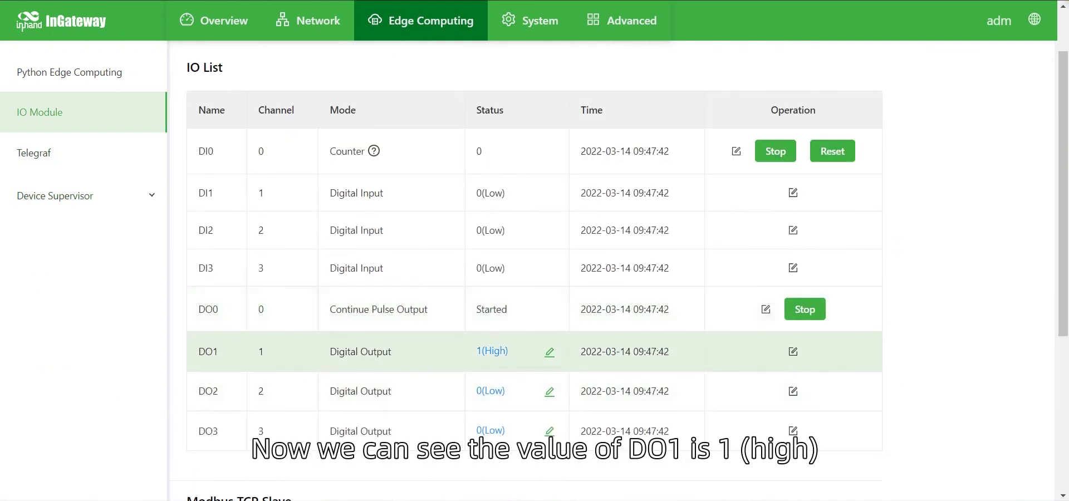